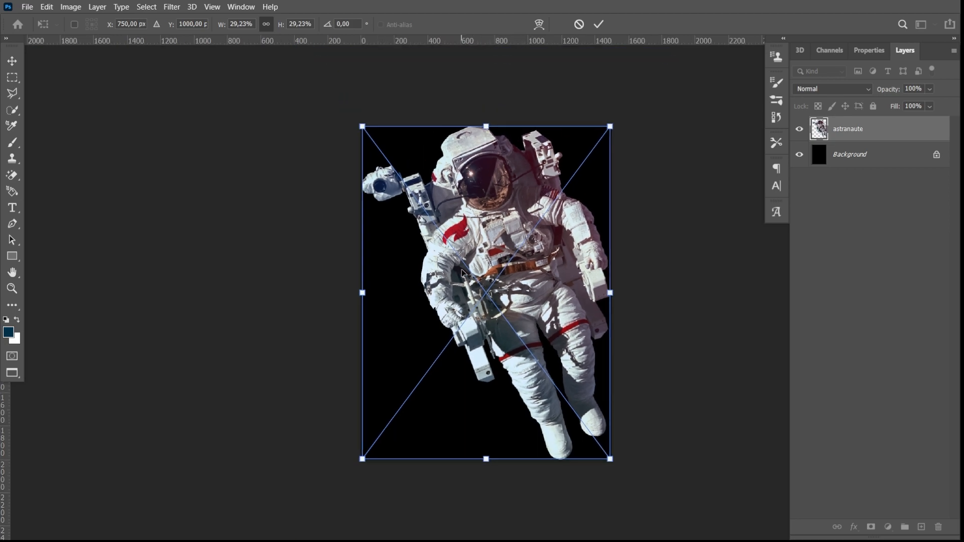
Step: Scale the astronaut down to about 22.64%, rotate it about 18.28° so it stands upright, and center it on the canvas
{"action": "left_click_drag", "start_coordinate": [615, 297], "coordinate": [555, 313]}
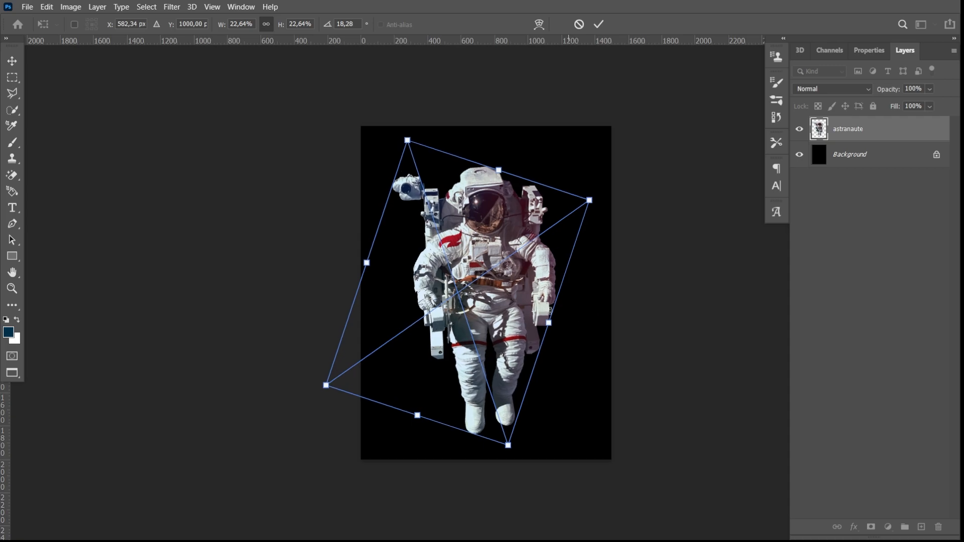
{"action": "left_click", "coordinate": [598, 24]}
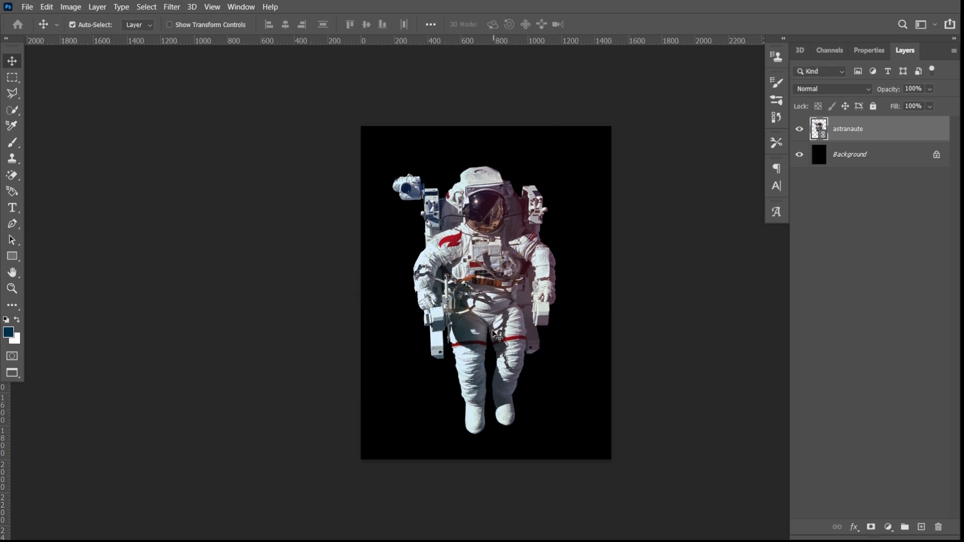
Step: Apply a Black & White adjustment with automatic channel values directly to the astronaut layer
{"action": "left_click", "coordinate": [69, 6]}
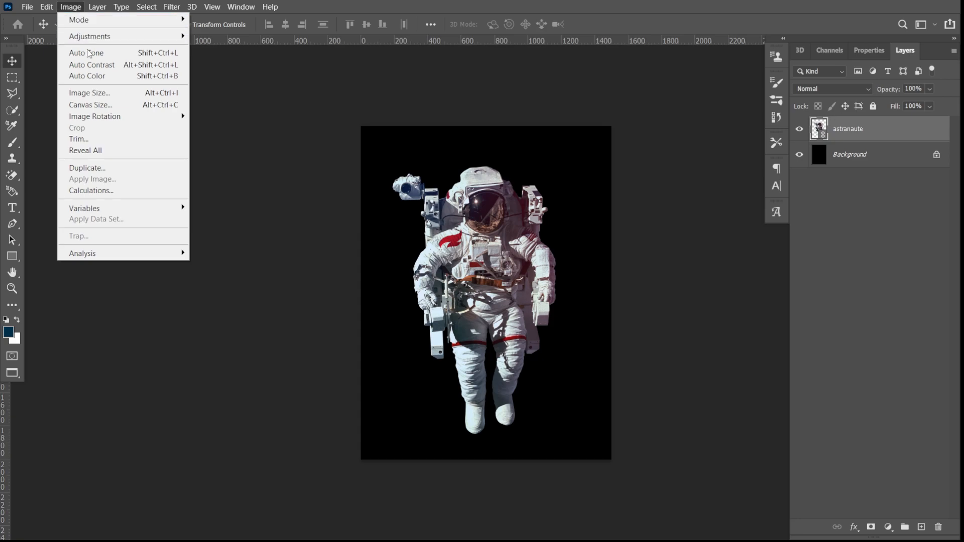
{"action": "mouse_move", "coordinate": [171, 36]}
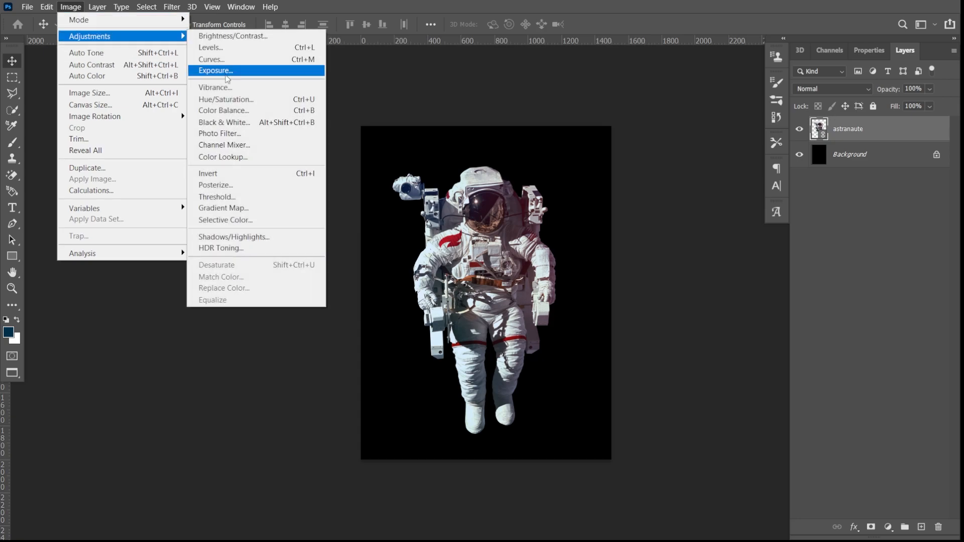
{"action": "left_click", "coordinate": [255, 122]}
{"action": "left_click", "coordinate": [282, 174]}
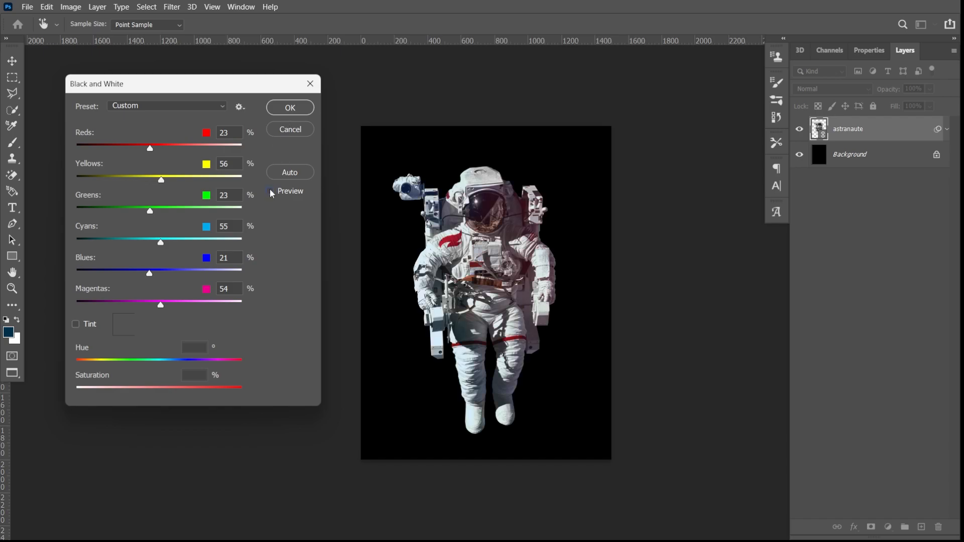
{"action": "left_click", "coordinate": [289, 111]}
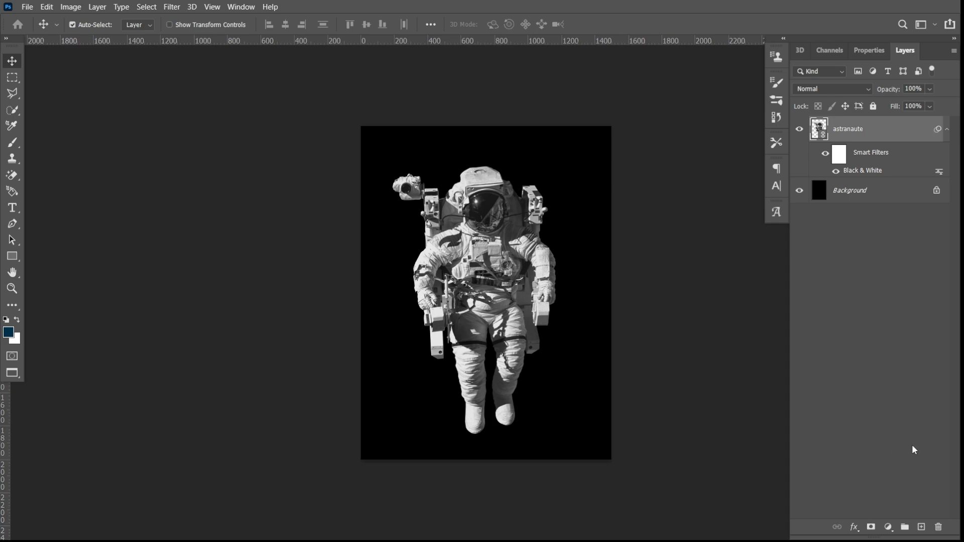
Step: Add a Solid Color fill layer above the astronaut in dark olive-brown, hex 6c5b25
{"action": "left_click", "coordinate": [889, 527]}
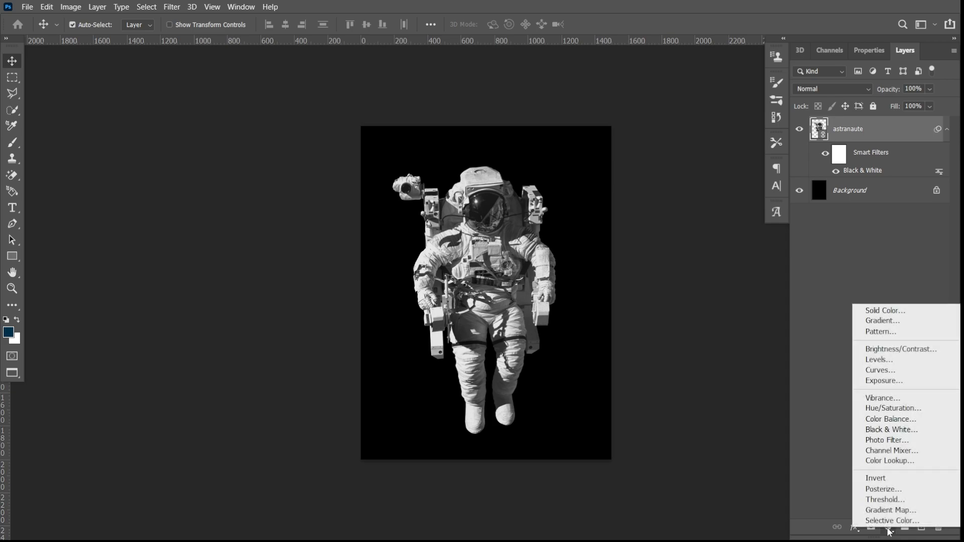
{"action": "left_click", "coordinate": [887, 311]}
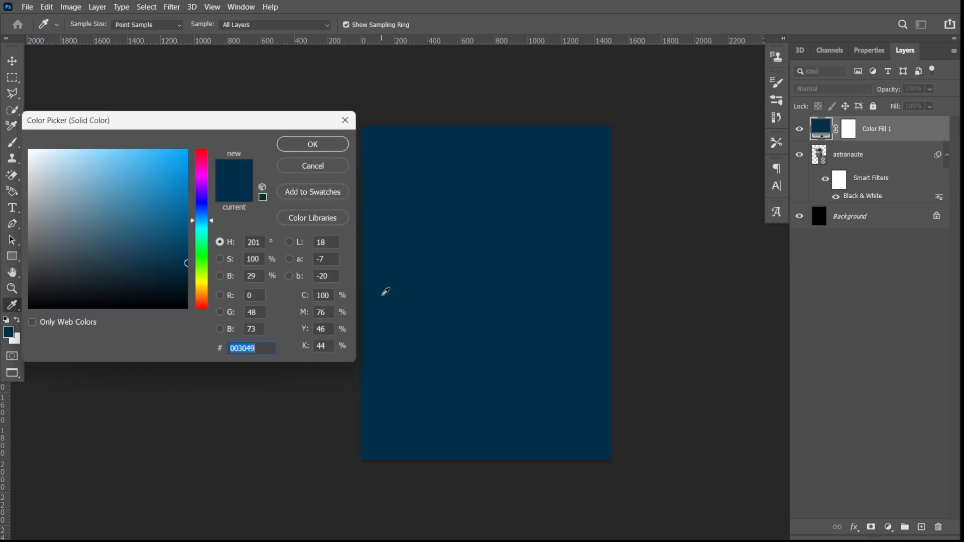
{"action": "left_click", "coordinate": [202, 289]}
{"action": "left_click", "coordinate": [144, 224]}
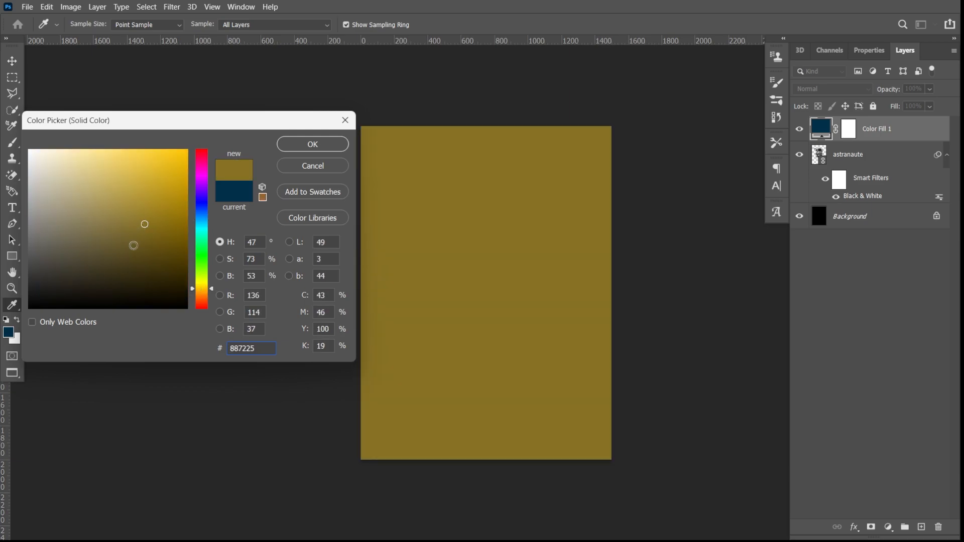
{"action": "left_click", "coordinate": [134, 241]}
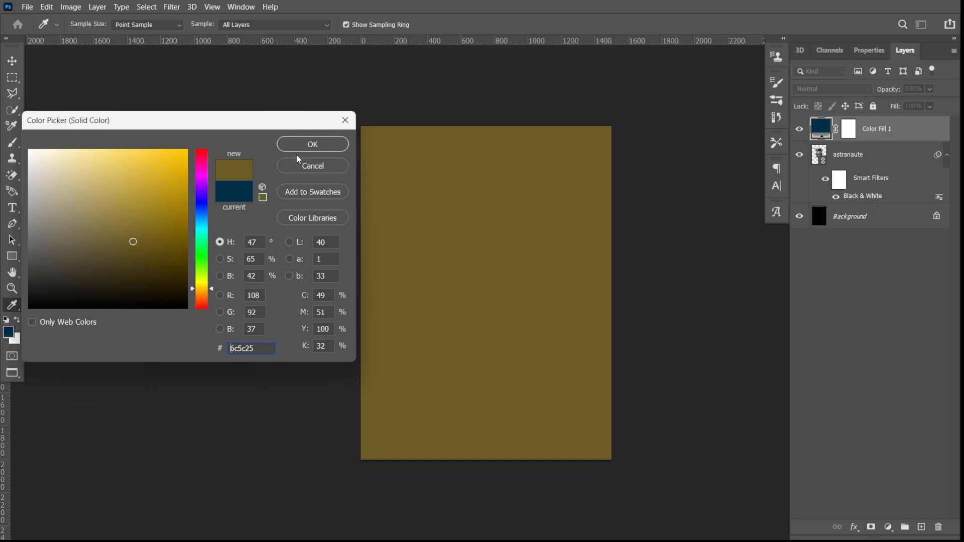
{"action": "left_click", "coordinate": [202, 290]}
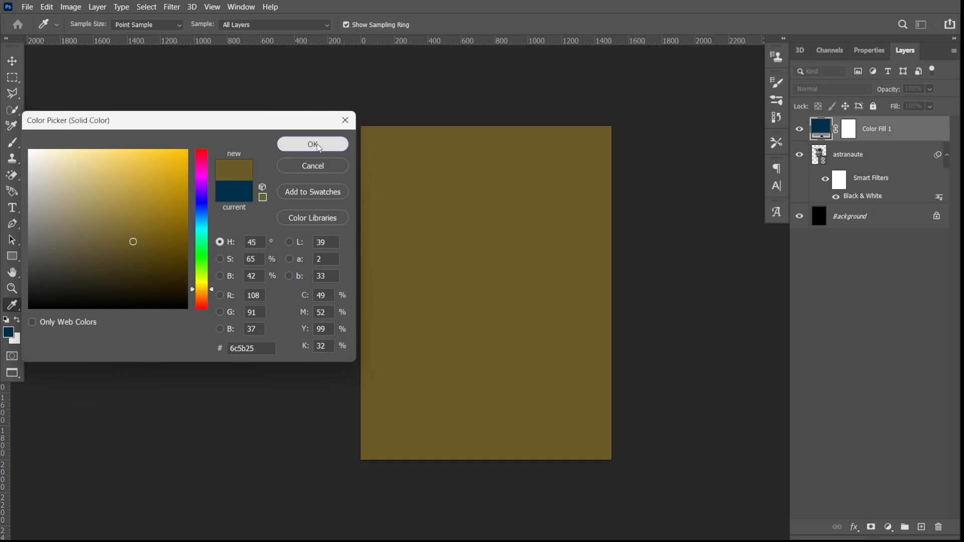
{"action": "left_click", "coordinate": [318, 147]}
Step: Set the color fill layer's blend mode to Hard Mix and check the effect on the astronaut
{"action": "left_click", "coordinate": [814, 89]}
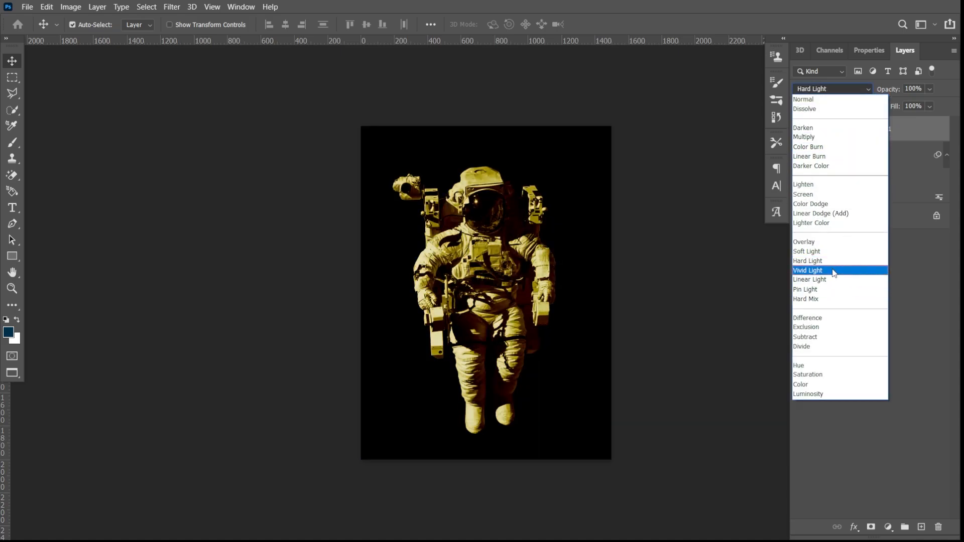
{"action": "left_click", "coordinate": [844, 301]}
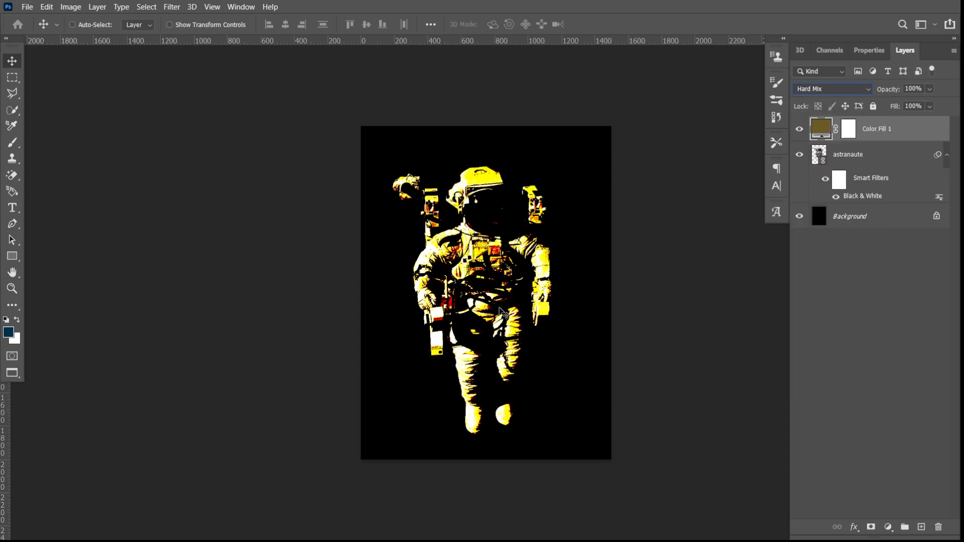
{"action": "scroll", "coordinate": [499, 309], "scroll_direction": "up", "scroll_amount": 2}
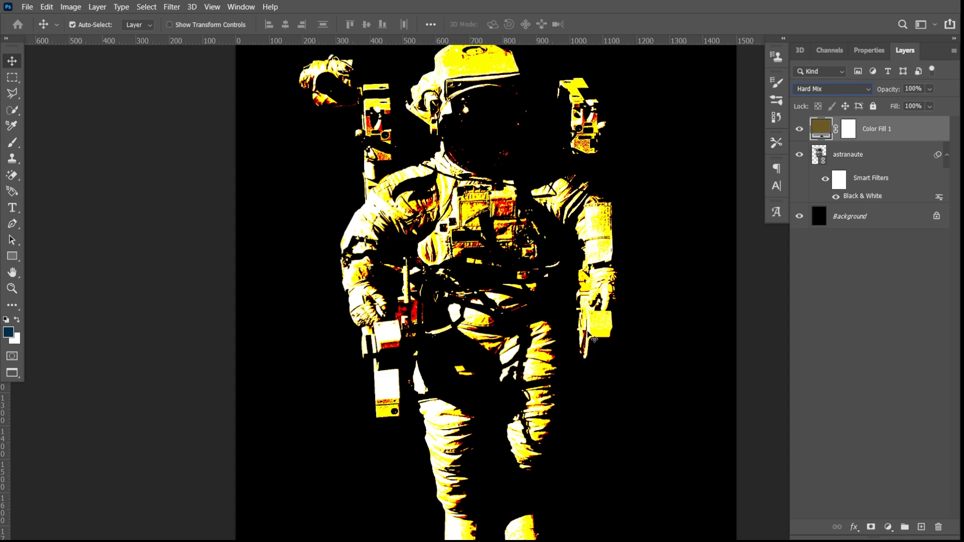
{"action": "scroll", "coordinate": [545, 256], "scroll_direction": "down", "scroll_amount": 2}
{"action": "scroll", "coordinate": [545, 256], "scroll_direction": "up", "scroll_amount": 3}
{"action": "scroll", "coordinate": [544, 256], "scroll_direction": "down", "scroll_amount": 1}
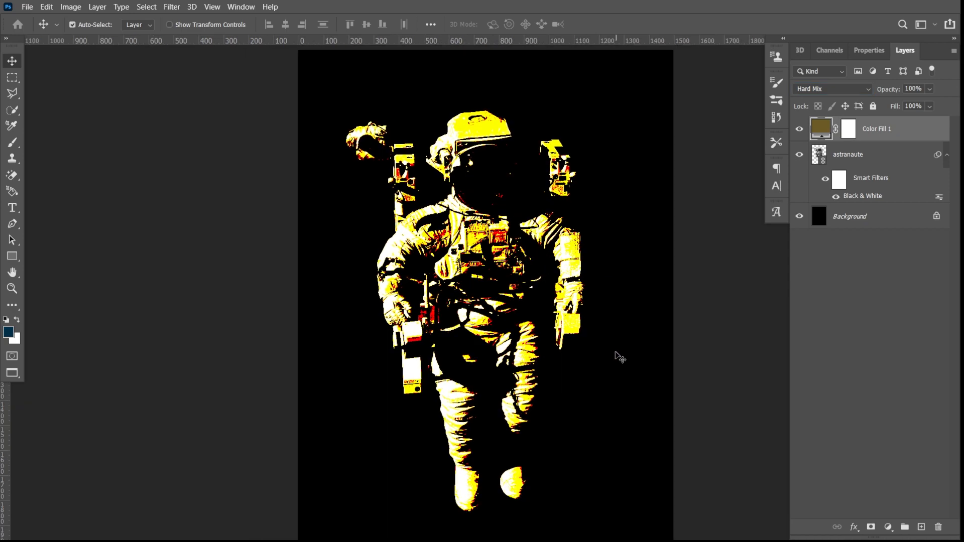
Step: Add a Black & White adjustment layer above the color fill with Reds at 25 and Yellows at about 33
{"action": "left_click", "coordinate": [888, 527]}
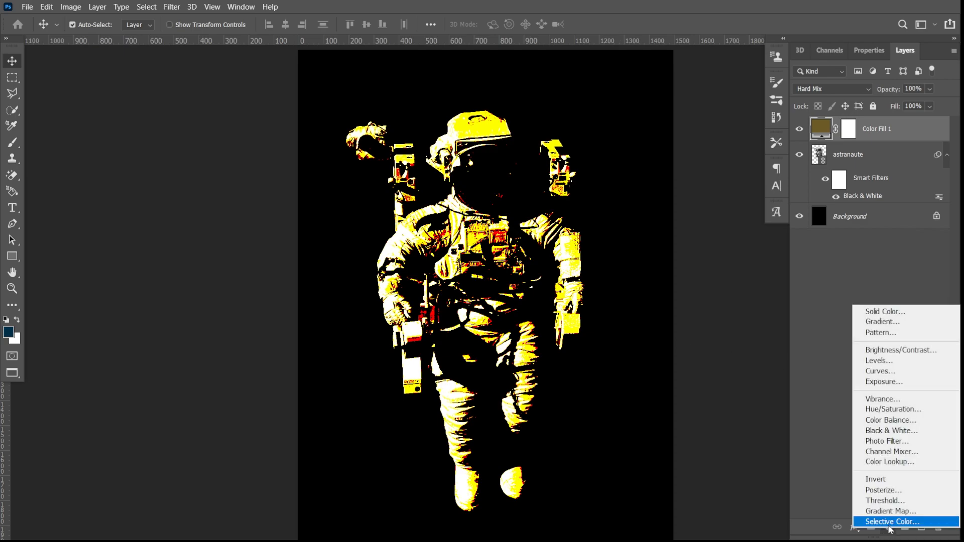
{"action": "left_click", "coordinate": [891, 431]}
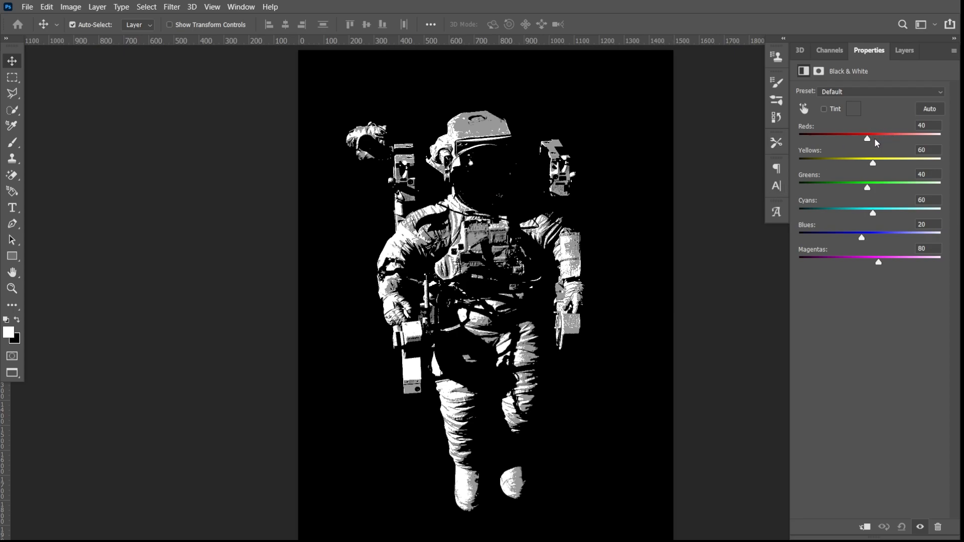
{"action": "left_click_drag", "start_coordinate": [868, 143], "coordinate": [867, 164]}
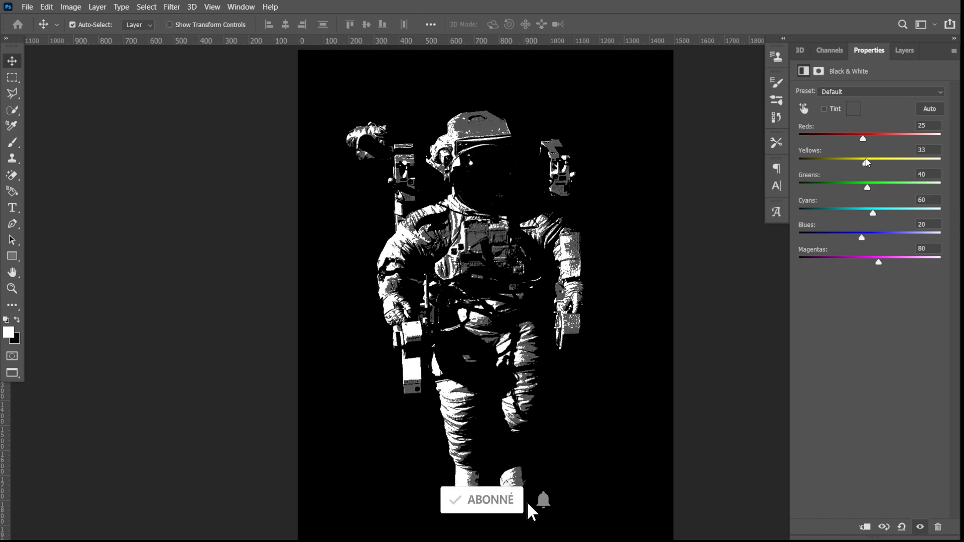
{"action": "left_click", "coordinate": [903, 51]}
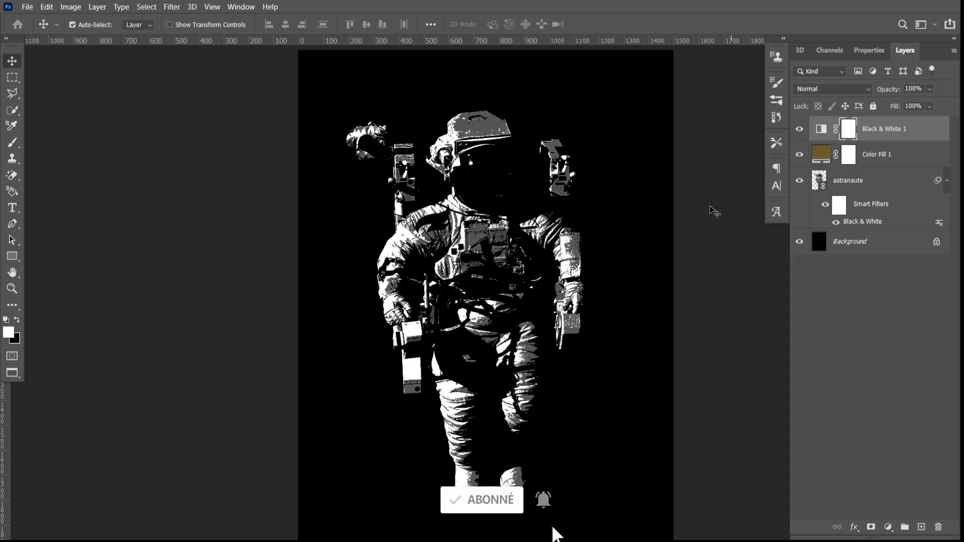
Step: Apply Shadows/Highlights to the astronaut layer with Shadows at 68% and Highlights at 2%, comparing the result with the preview off and on
{"action": "scroll", "coordinate": [487, 321], "scroll_direction": "up", "scroll_amount": 1}
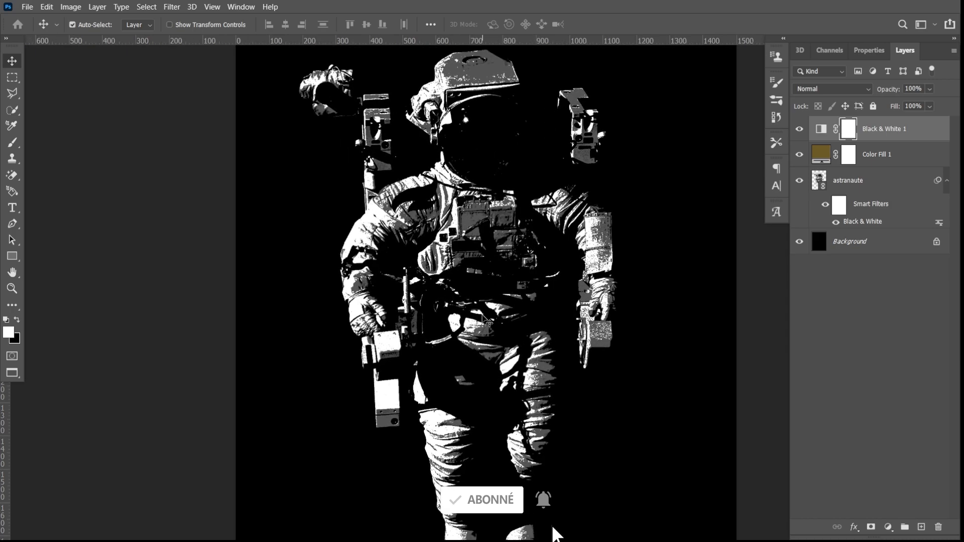
{"action": "scroll", "coordinate": [530, 312], "scroll_direction": "up", "scroll_amount": 2}
{"action": "scroll", "coordinate": [528, 308], "scroll_direction": "down", "scroll_amount": 2}
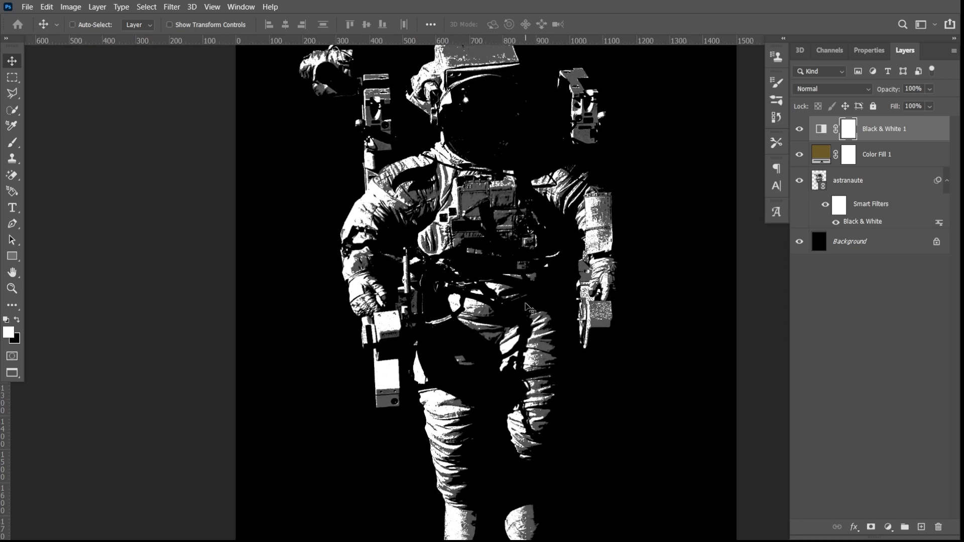
{"action": "key", "text": "ctrl+0"}
{"action": "left_click", "coordinate": [875, 180]}
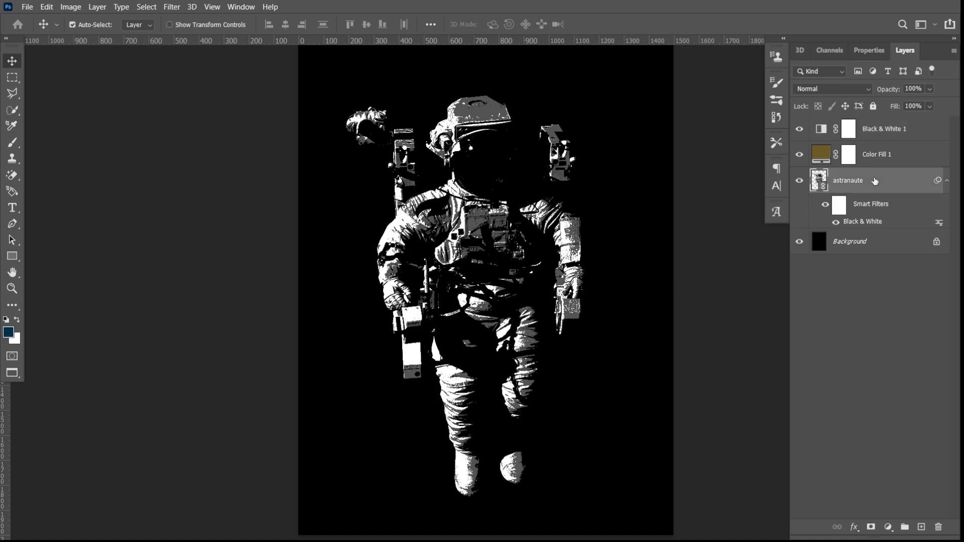
{"action": "left_click", "coordinate": [70, 7]}
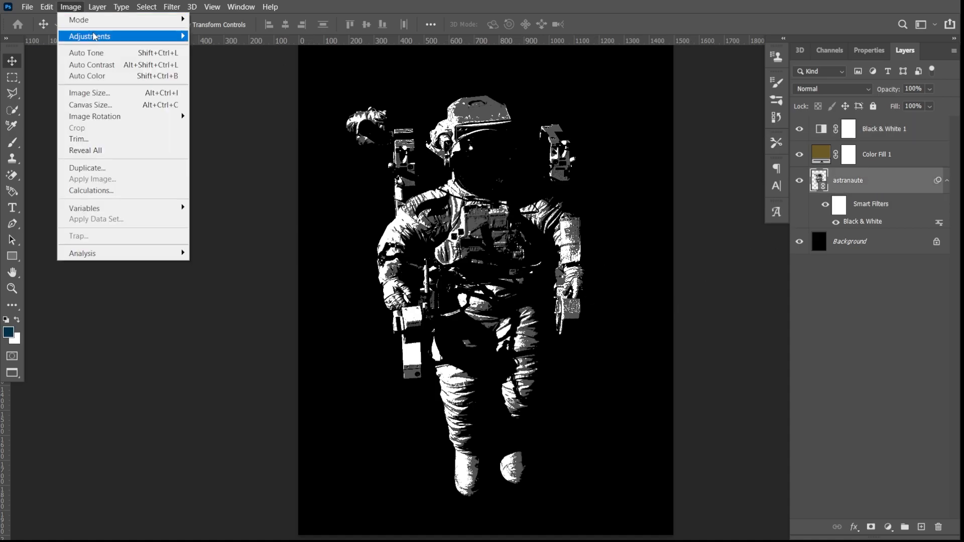
{"action": "mouse_move", "coordinate": [97, 39]}
{"action": "left_click", "coordinate": [246, 237]}
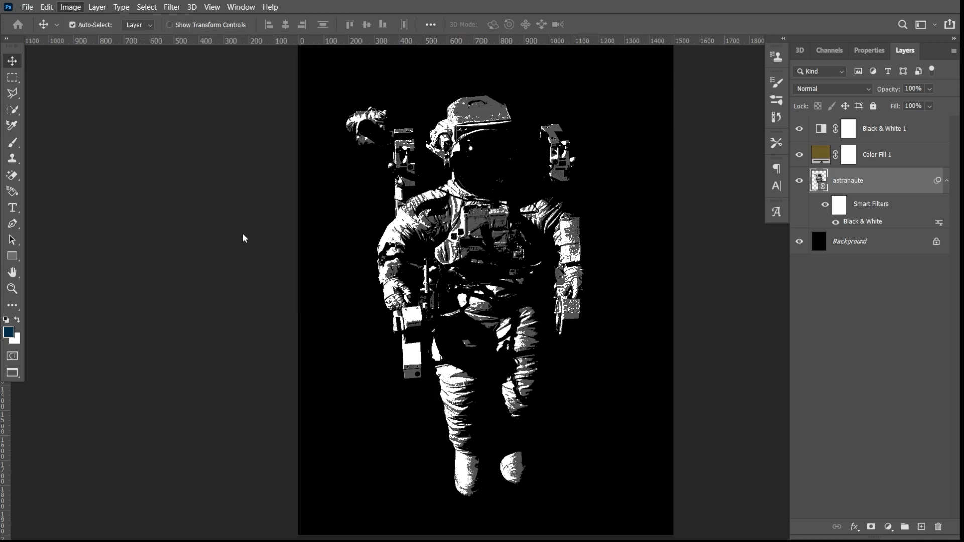
{"action": "left_click_drag", "start_coordinate": [669, 162], "coordinate": [721, 118]}
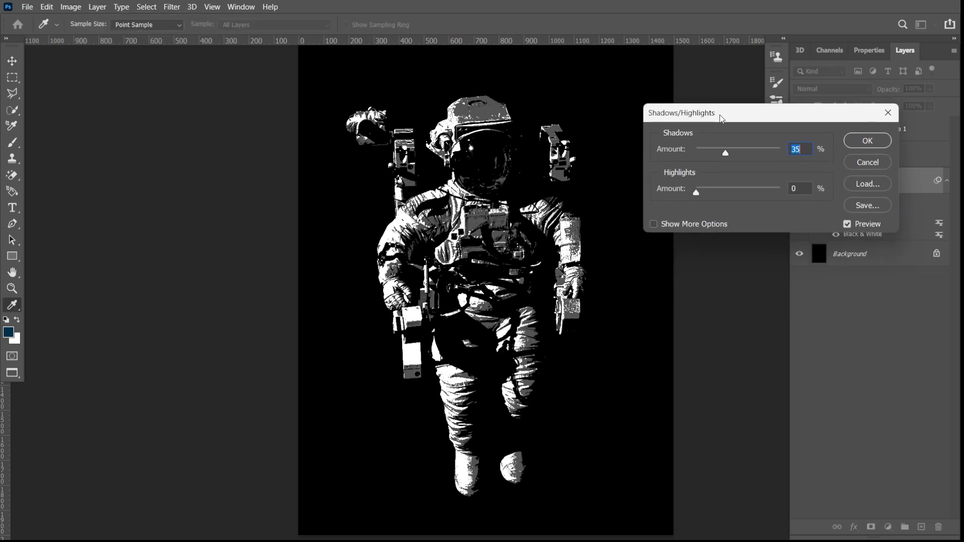
{"action": "left_click_drag", "start_coordinate": [736, 155], "coordinate": [754, 156]}
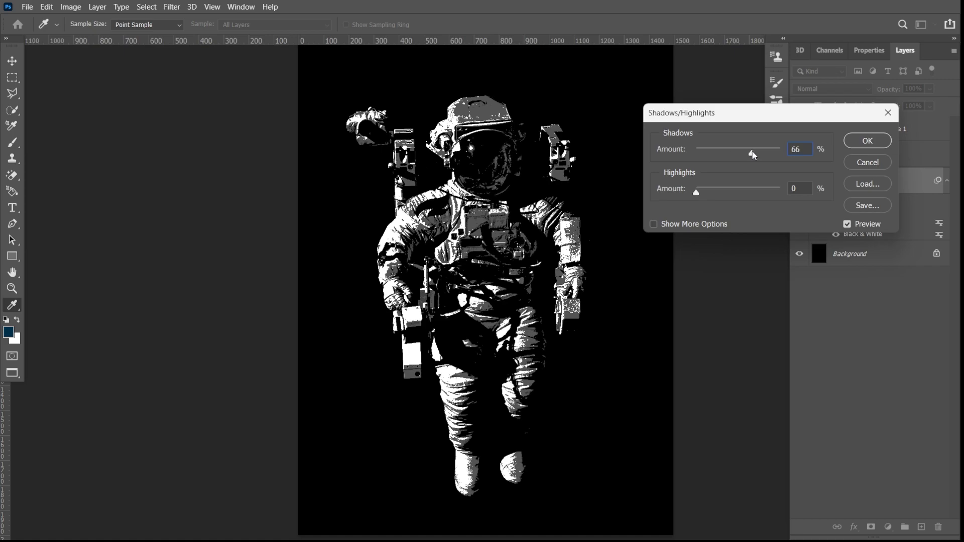
{"action": "mouse_move", "coordinate": [695, 193]}
{"action": "left_mouse_down"}
{"action": "mouse_move", "coordinate": [706, 193]}
{"action": "mouse_move", "coordinate": [698, 193]}
{"action": "left_mouse_up"}
{"action": "left_click", "coordinate": [849, 225]}
{"action": "left_click", "coordinate": [848, 225]}
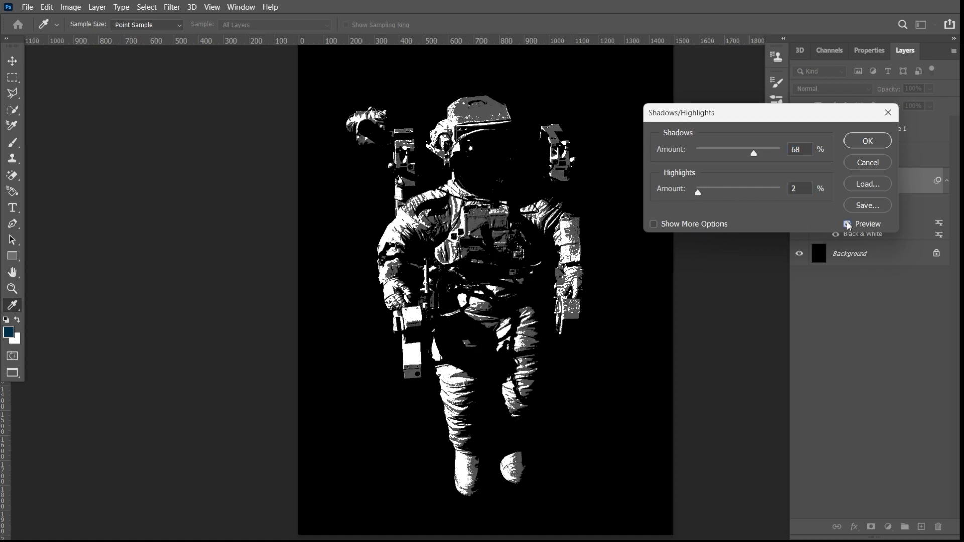
{"action": "left_click", "coordinate": [849, 225]}
{"action": "left_click", "coordinate": [849, 224]}
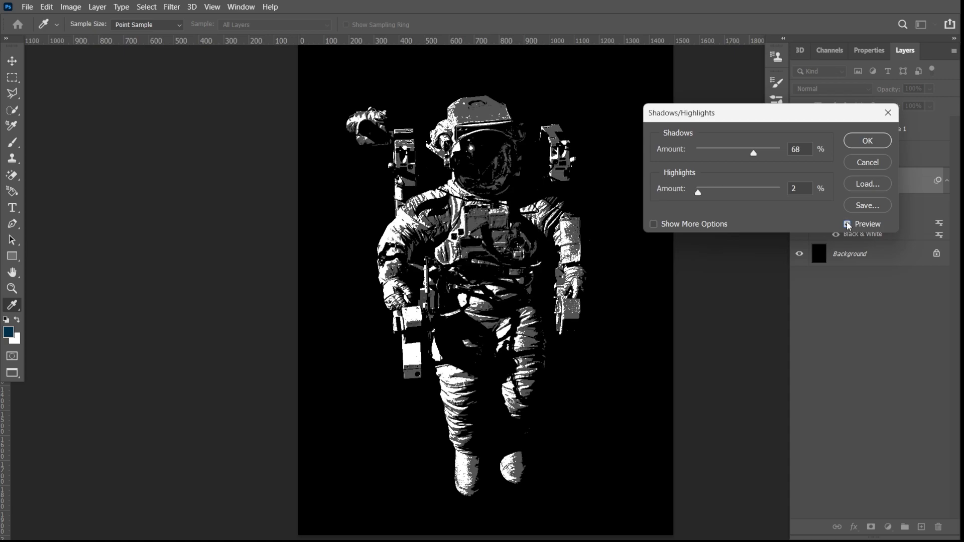
{"action": "left_click", "coordinate": [859, 145]}
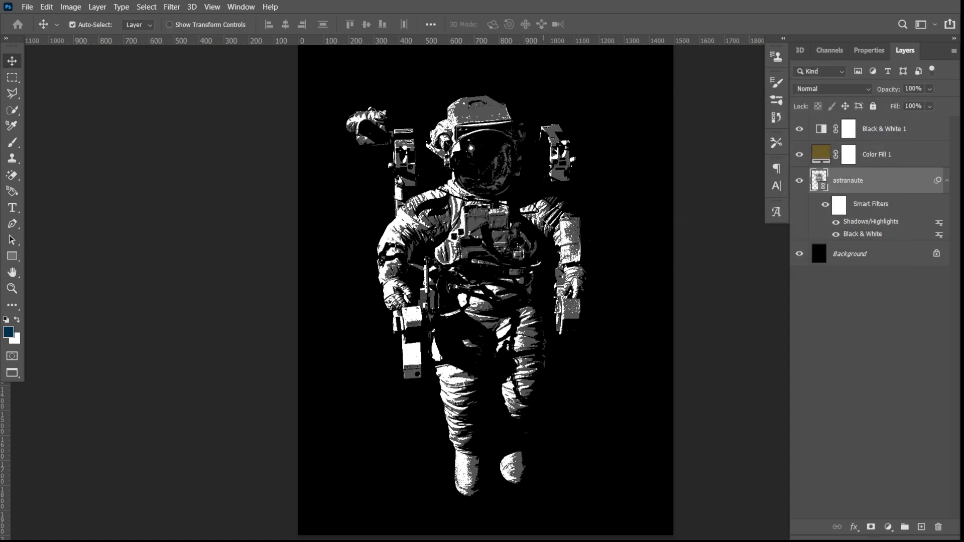
Step: Examine the three-tone detail on the astronaut's helmet and suit up close
{"action": "key", "text": "ctrl+plus"}
{"action": "key", "text": "ctrl+plus"}
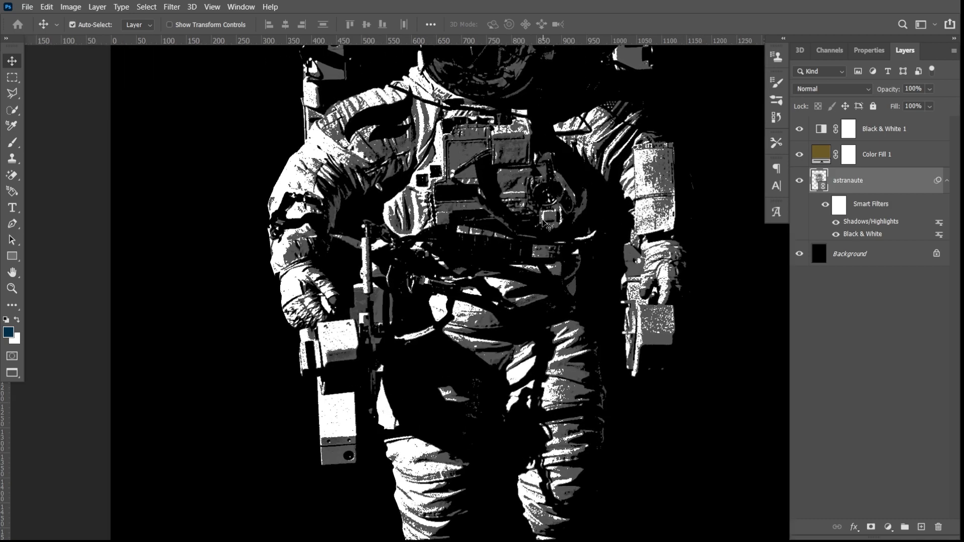
{"action": "scroll", "coordinate": [552, 241], "scroll_direction": "up", "scroll_amount": 4}
{"action": "scroll", "coordinate": [571, 266], "scroll_direction": "up", "scroll_amount": 3}
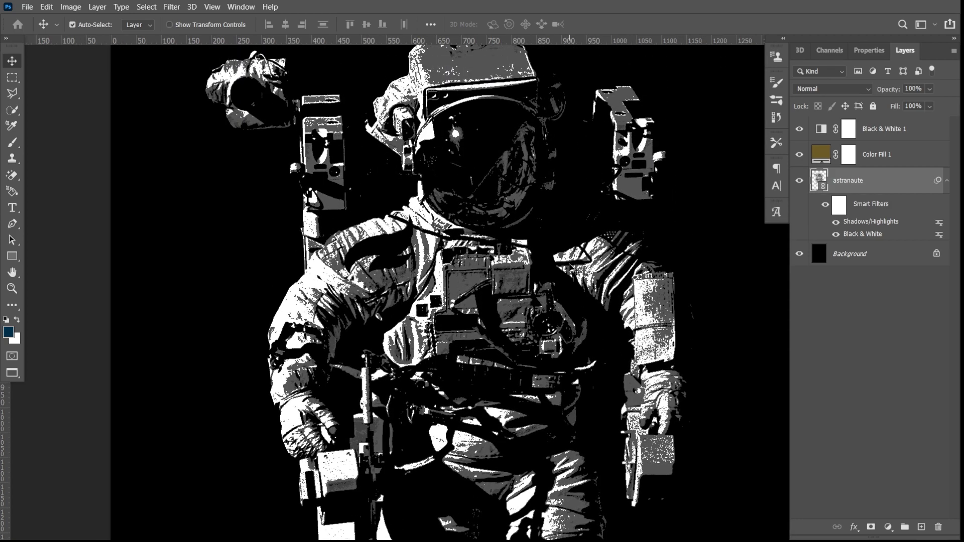
{"action": "scroll", "coordinate": [573, 269], "scroll_direction": "down", "scroll_amount": 5}
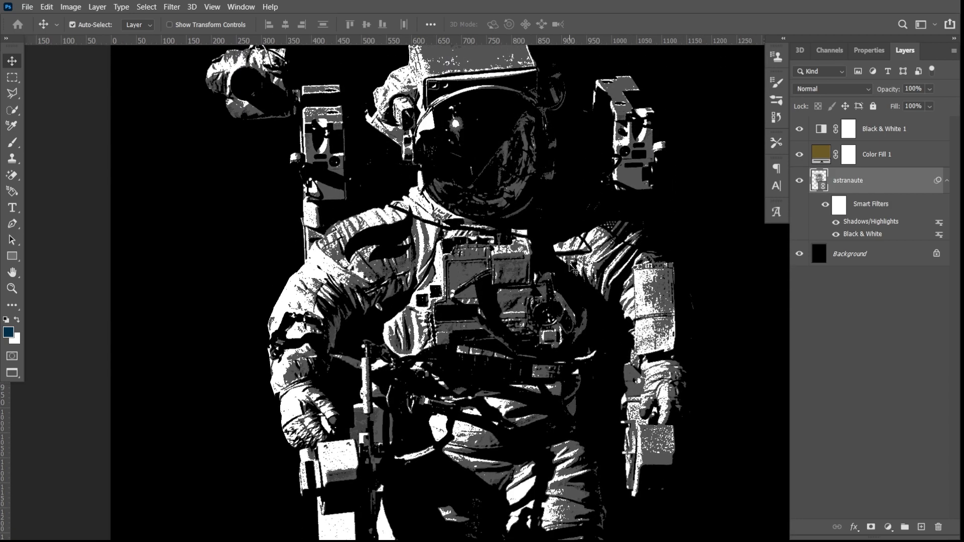
{"action": "key", "text": "ctrl+minus"}
{"action": "key", "text": "ctrl+minus"}
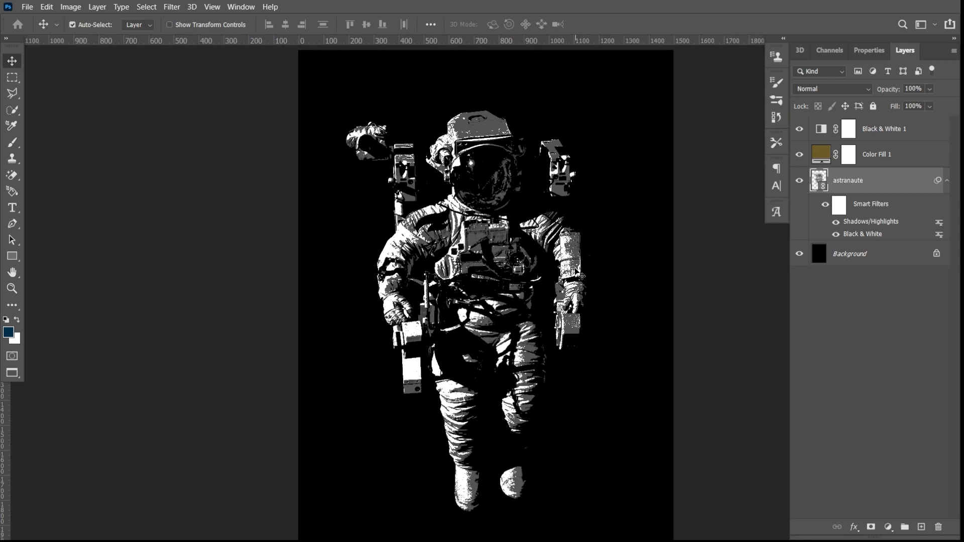
Step: Apply Unsharp Mask to the astronaut layer with Amount 271%, Radius 7.9 pixels and Threshold 77 levels, comparing the preview off and on
{"action": "left_click", "coordinate": [171, 8]}
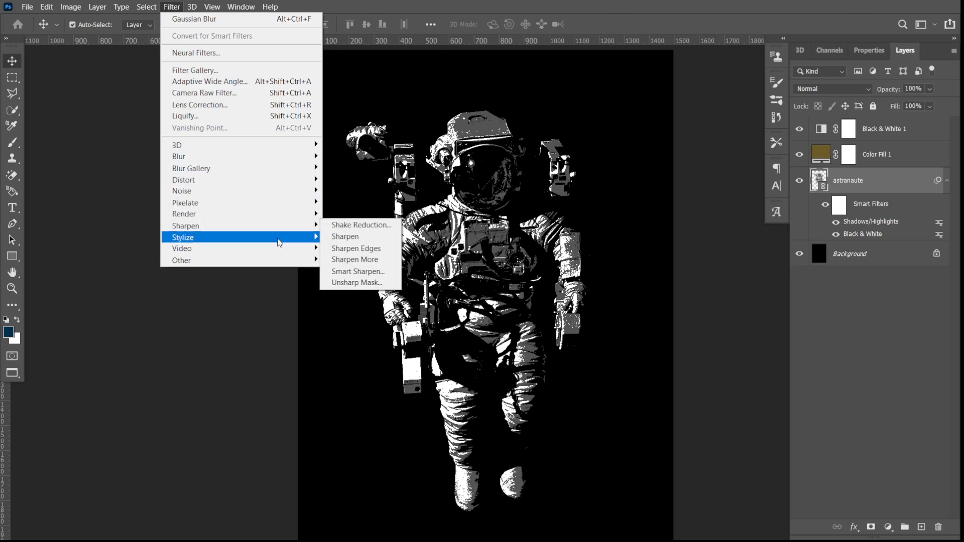
{"action": "left_click", "coordinate": [356, 283]}
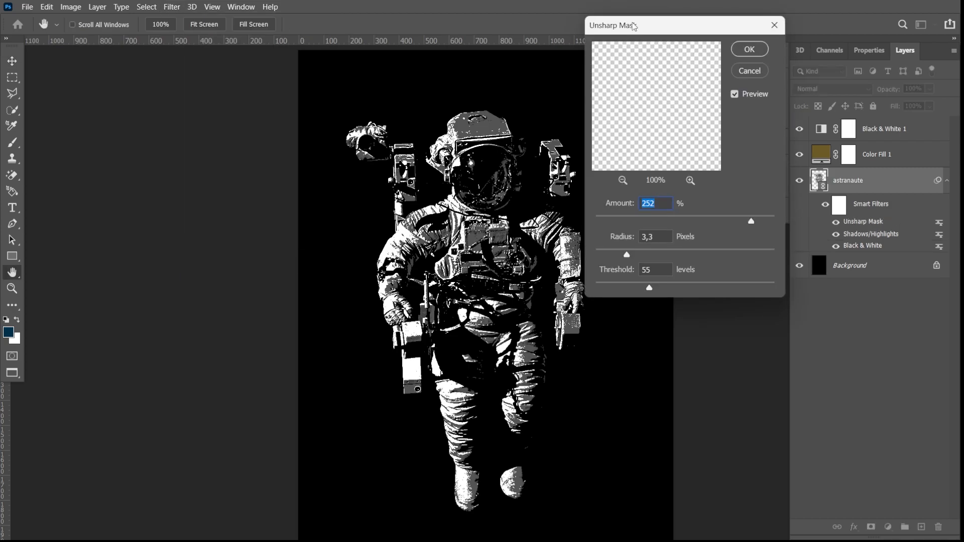
{"action": "left_click_drag", "start_coordinate": [633, 26], "coordinate": [656, 33]}
{"action": "mouse_move", "coordinate": [773, 230]}
{"action": "left_mouse_down"}
{"action": "mouse_move", "coordinate": [745, 230]}
{"action": "mouse_move", "coordinate": [772, 229]}
{"action": "left_mouse_up"}
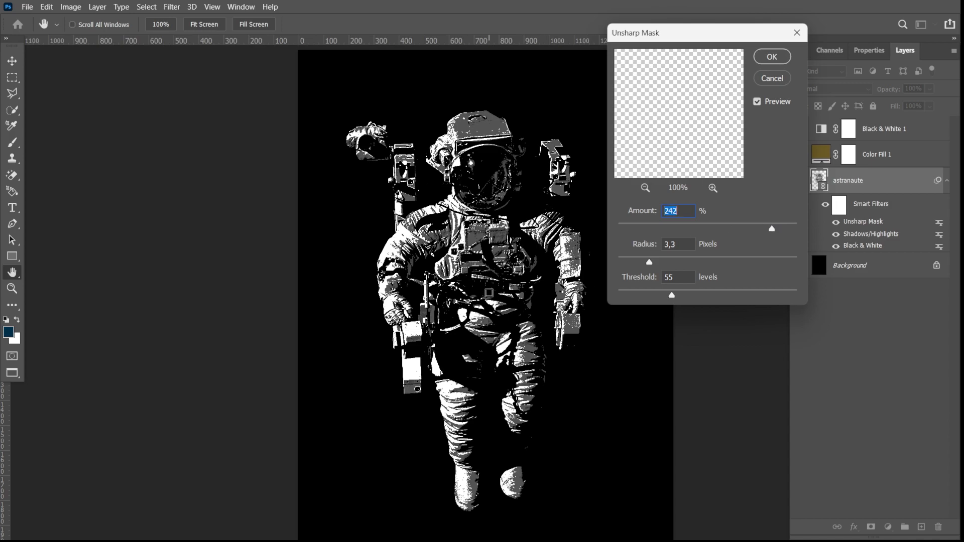
{"action": "scroll", "coordinate": [489, 293], "scroll_direction": "up", "scroll_amount": 1}
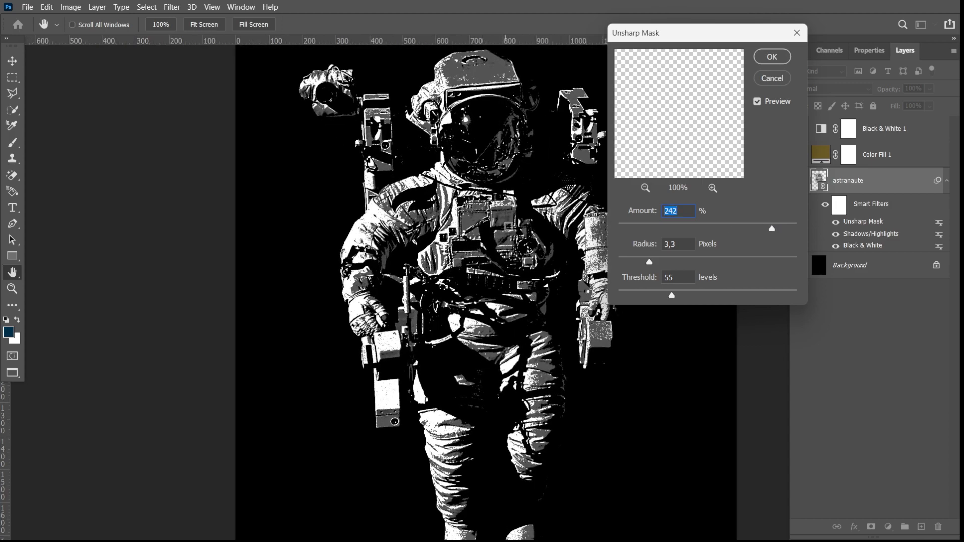
{"action": "left_click_drag", "start_coordinate": [668, 261], "coordinate": [680, 262]}
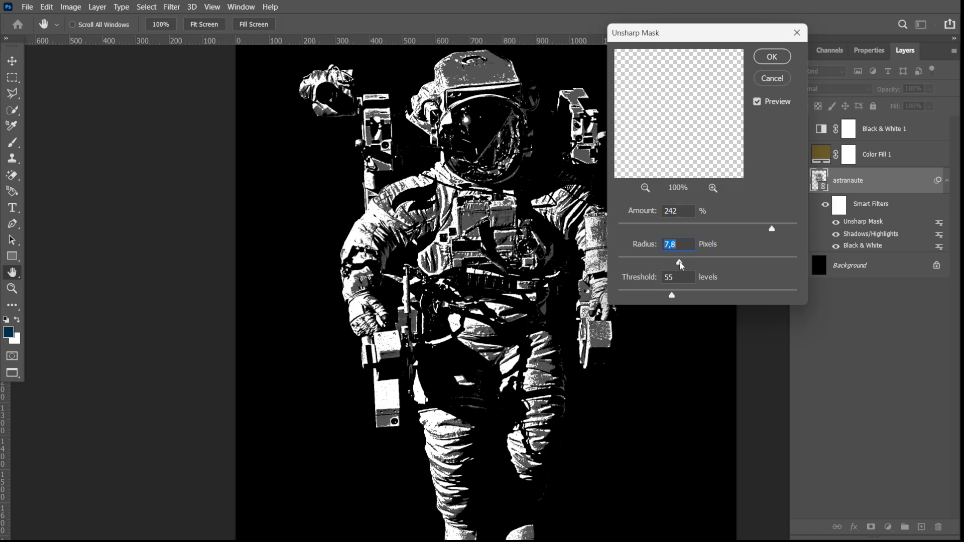
{"action": "left_click", "coordinate": [690, 295]}
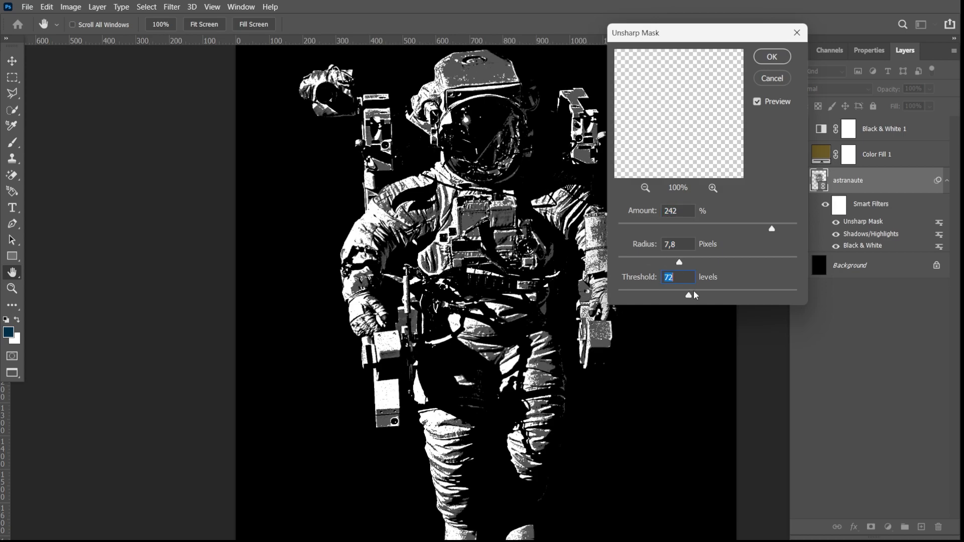
{"action": "left_click", "coordinate": [779, 227]}
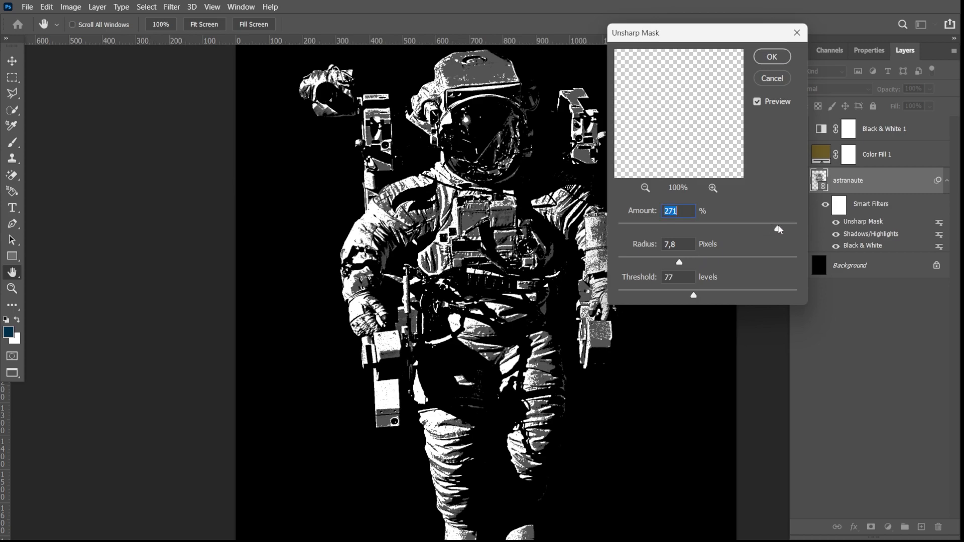
{"action": "left_click", "coordinate": [695, 262]}
{"action": "left_click_drag", "start_coordinate": [691, 262], "coordinate": [682, 262]}
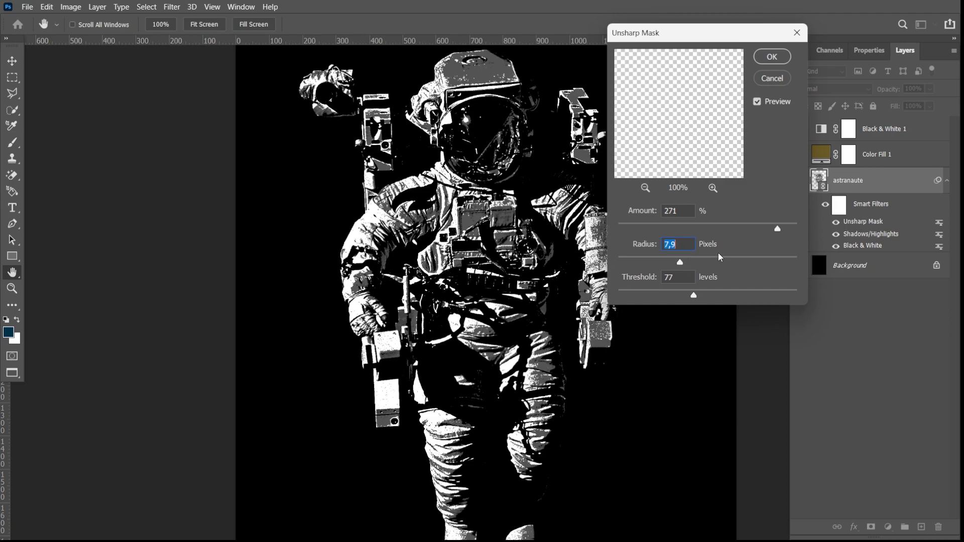
{"action": "left_click", "coordinate": [756, 102]}
{"action": "left_click", "coordinate": [755, 102]}
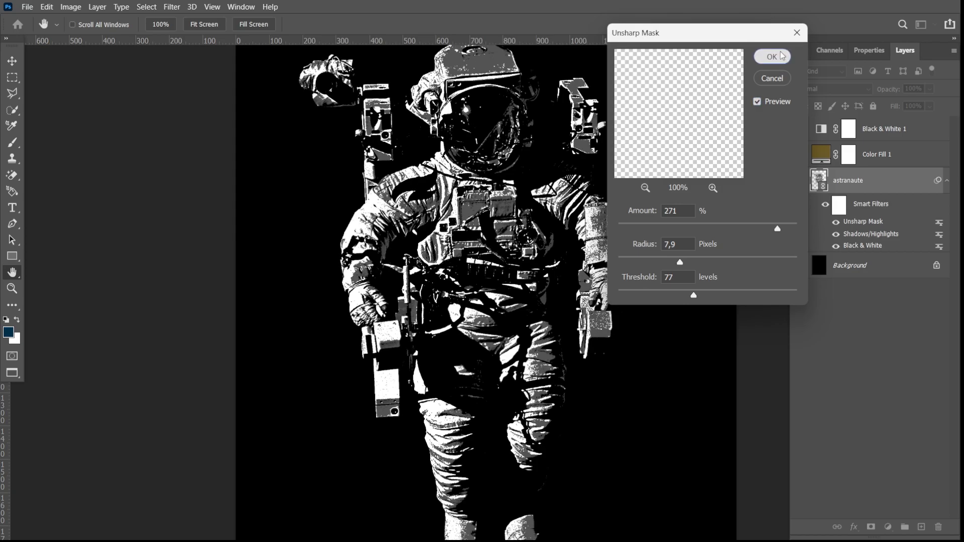
{"action": "left_click", "coordinate": [761, 58]}
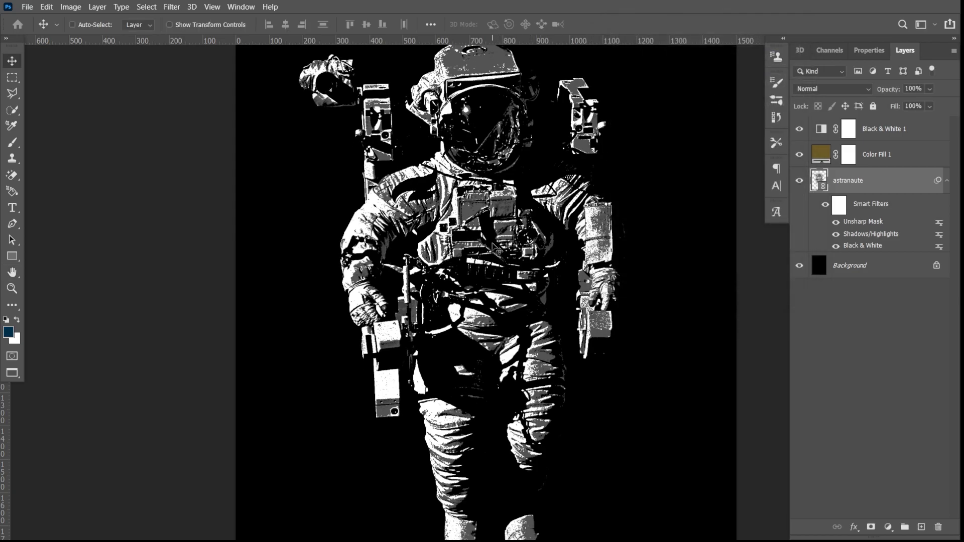
Step: Compare the astronaut's helmet and suit detail with the Unsharp Mask smart filter off and on
{"action": "key", "text": "ctrl+plus"}
{"action": "scroll", "coordinate": [518, 272], "scroll_direction": "up", "scroll_amount": 5}
{"action": "scroll", "coordinate": [520, 274], "scroll_direction": "down", "scroll_amount": 3}
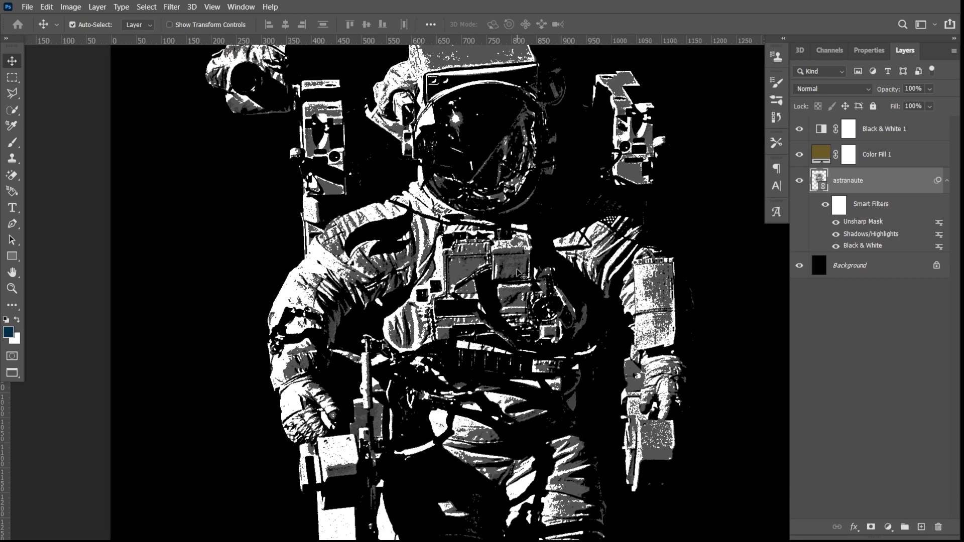
{"action": "scroll", "coordinate": [520, 274], "scroll_direction": "up", "scroll_amount": 3}
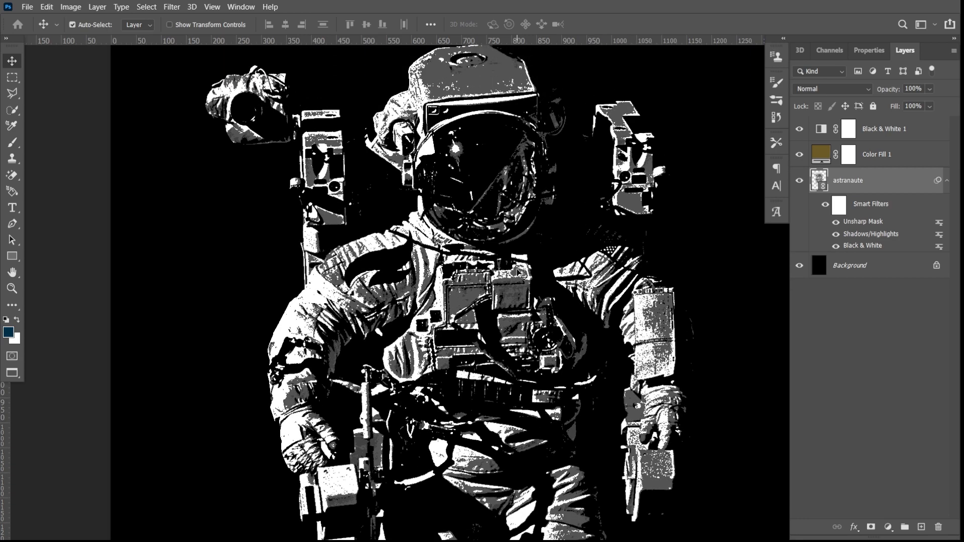
{"action": "left_click", "coordinate": [835, 222]}
{"action": "left_click", "coordinate": [836, 221]}
{"action": "key", "text": "ctrl+minus"}
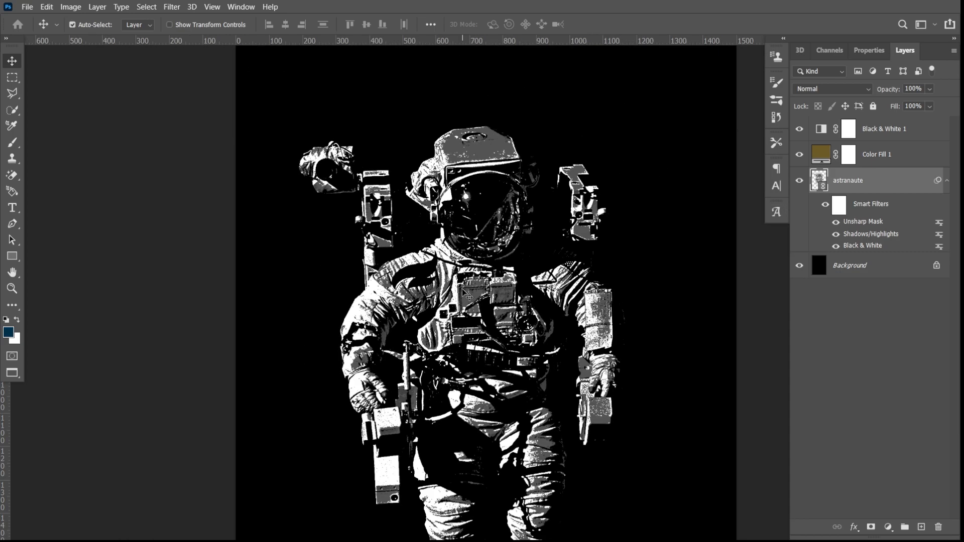
{"action": "scroll", "coordinate": [530, 228], "scroll_direction": "down", "scroll_amount": 2}
{"action": "scroll", "coordinate": [535, 232], "scroll_direction": "down", "scroll_amount": 1}
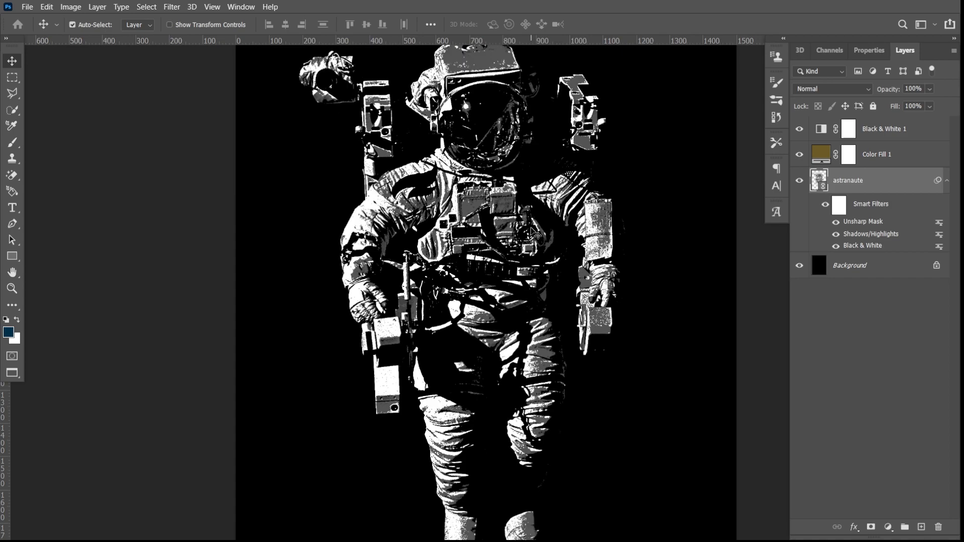
Step: Apply Gaussian Blur to the astronaut layer with a 0.9 pixel radius, trying 2 pixels first and comparing the preview off and on
{"action": "left_click", "coordinate": [171, 7]}
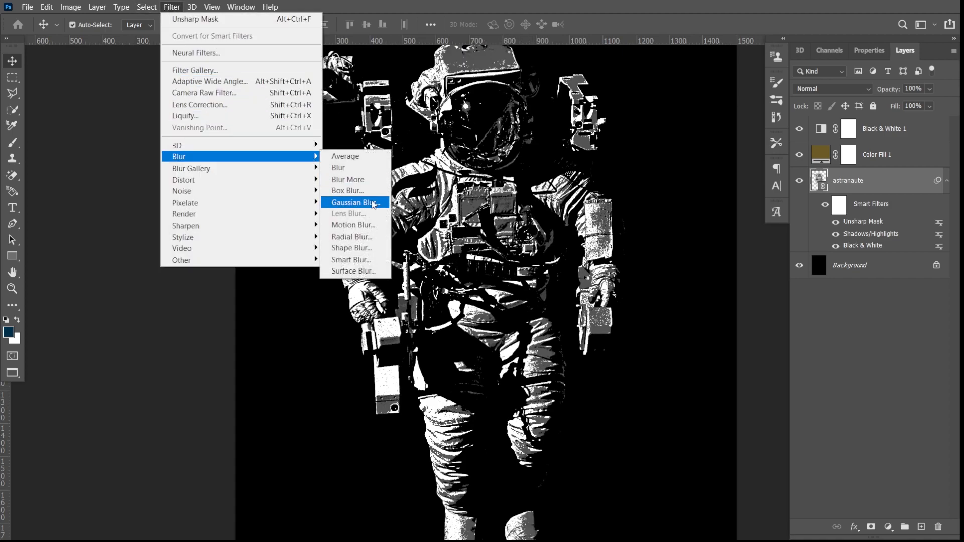
{"action": "left_click", "coordinate": [354, 202]}
{"action": "left_click_drag", "start_coordinate": [625, 99], "coordinate": [675, 105]}
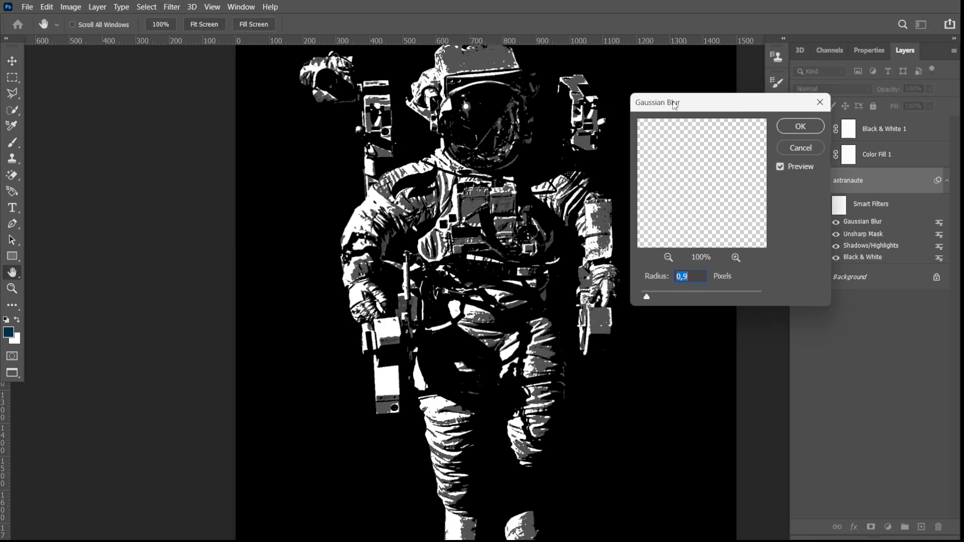
{"action": "left_click", "coordinate": [780, 168]}
{"action": "left_click", "coordinate": [780, 167]}
{"action": "left_click_drag", "start_coordinate": [692, 277], "coordinate": [678, 280]}
{"action": "type", "text": "2"}
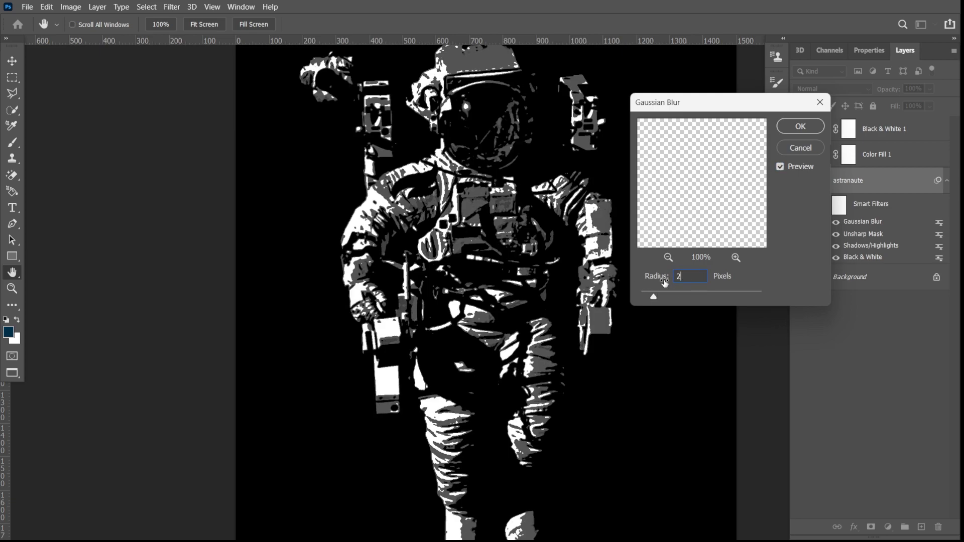
{"action": "left_click_drag", "start_coordinate": [653, 296], "coordinate": [647, 297]}
{"action": "left_click", "coordinate": [780, 167]}
{"action": "left_click", "coordinate": [780, 167]}
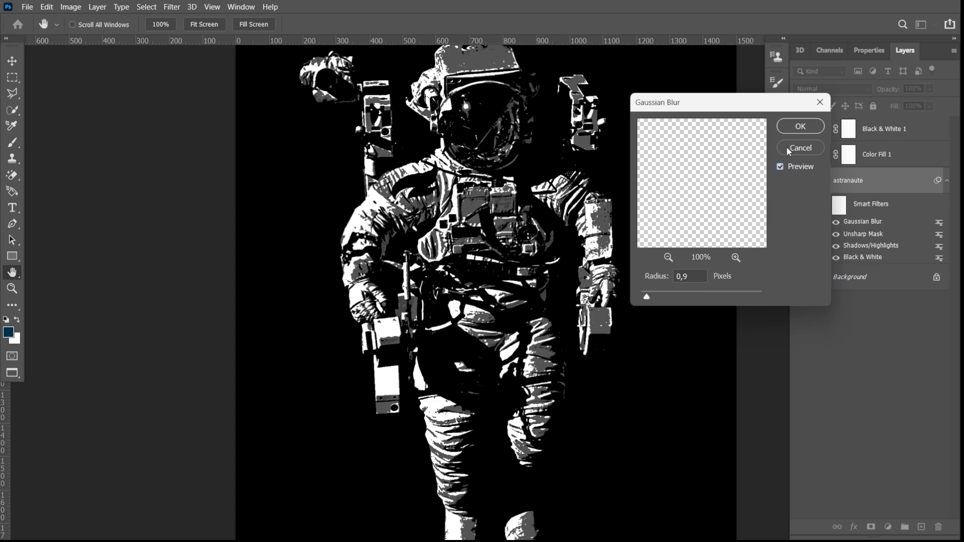
{"action": "left_click", "coordinate": [798, 126]}
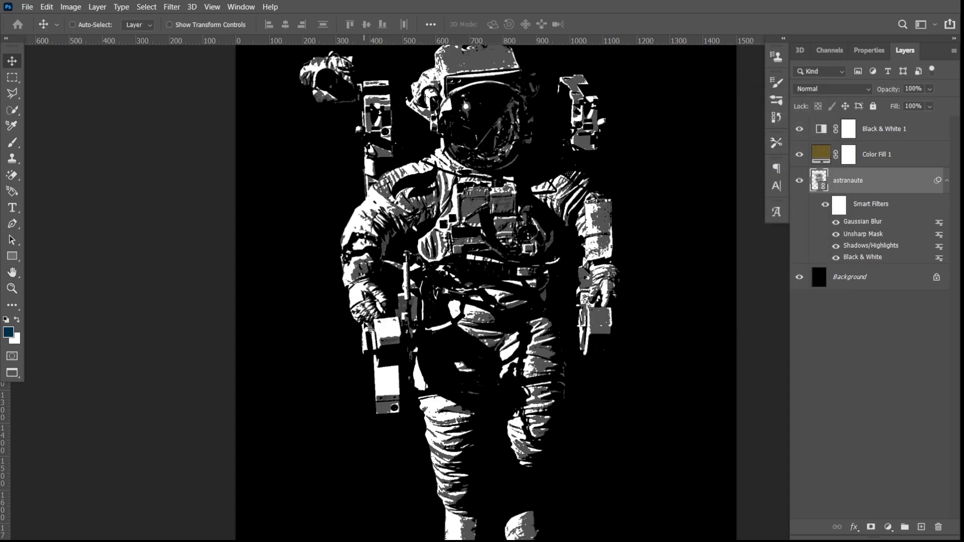
Step: Check how the Gaussian Blur smart filter smooths the astronaut by viewing it off and on
{"action": "key", "text": "ctrl+minus"}
{"action": "scroll", "coordinate": [444, 306], "scroll_direction": "down", "scroll_amount": 1}
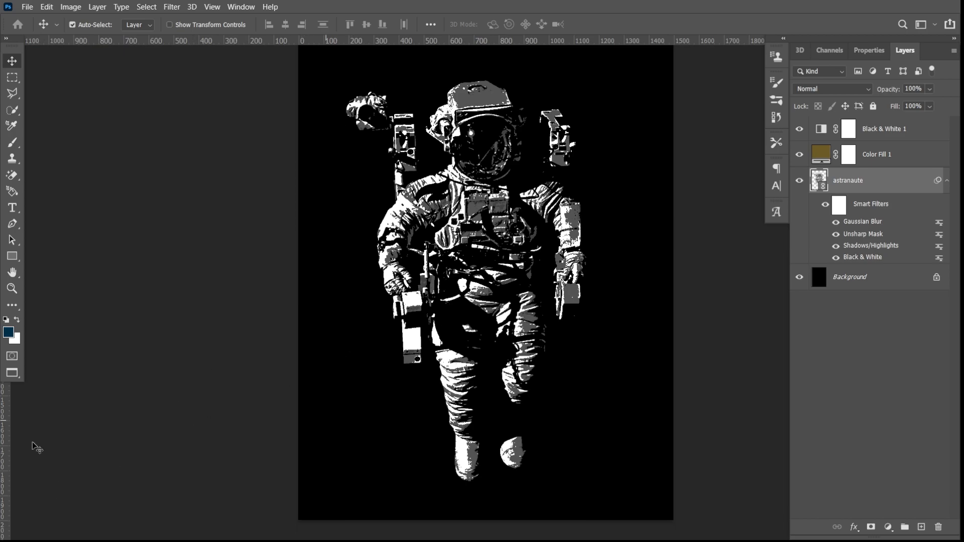
{"action": "scroll", "coordinate": [502, 249], "scroll_direction": "up", "scroll_amount": 1}
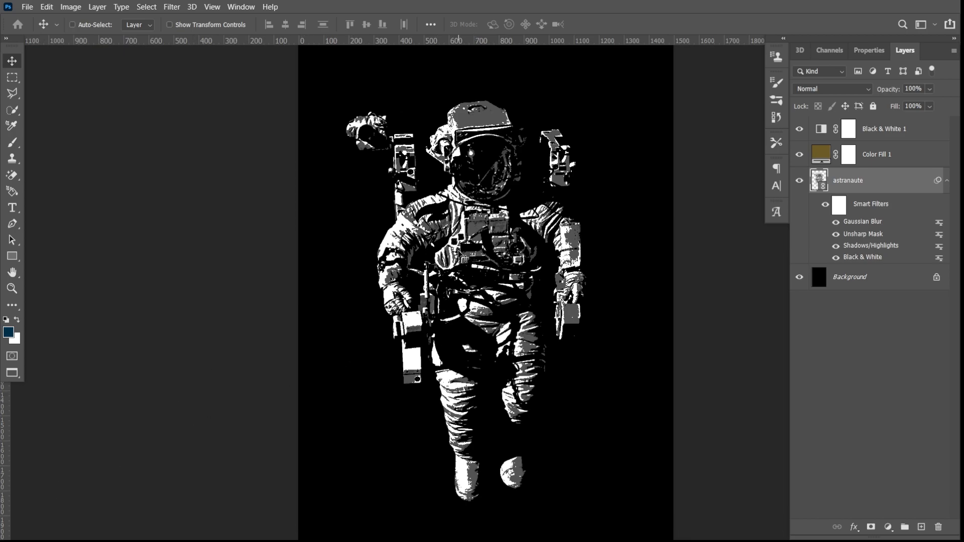
{"action": "scroll", "coordinate": [462, 256], "scroll_direction": "up", "scroll_amount": 2}
{"action": "scroll", "coordinate": [463, 256], "scroll_direction": "up", "scroll_amount": 5}
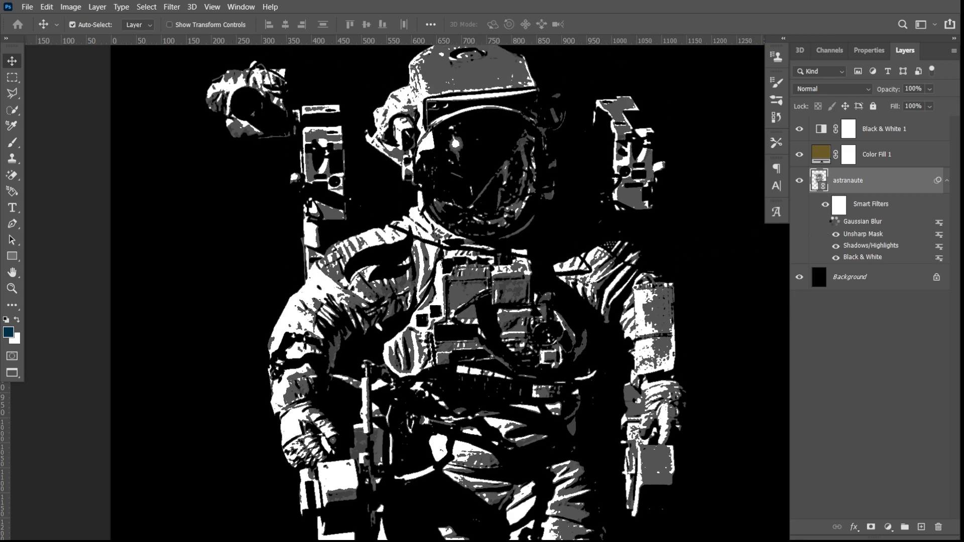
{"action": "left_click", "coordinate": [836, 222]}
{"action": "left_click", "coordinate": [835, 222]}
{"action": "scroll", "coordinate": [511, 273], "scroll_direction": "down", "scroll_amount": 1}
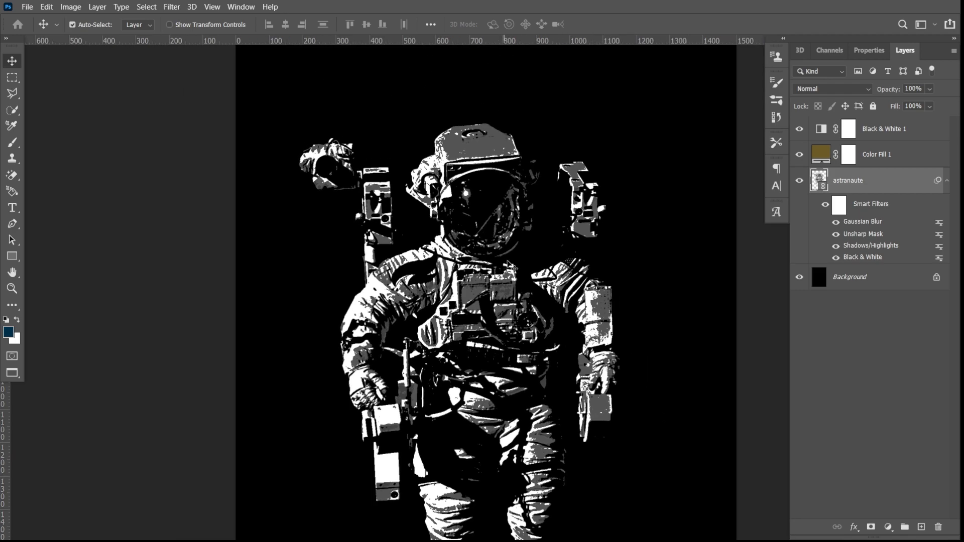
{"action": "scroll", "coordinate": [532, 258], "scroll_direction": "down", "scroll_amount": 3}
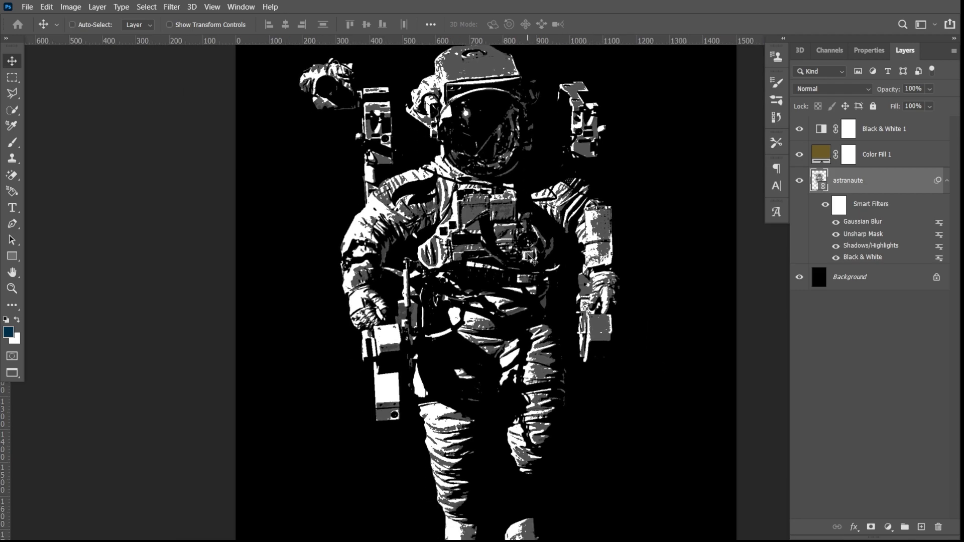
{"action": "scroll", "coordinate": [532, 258], "scroll_direction": "down", "scroll_amount": 1}
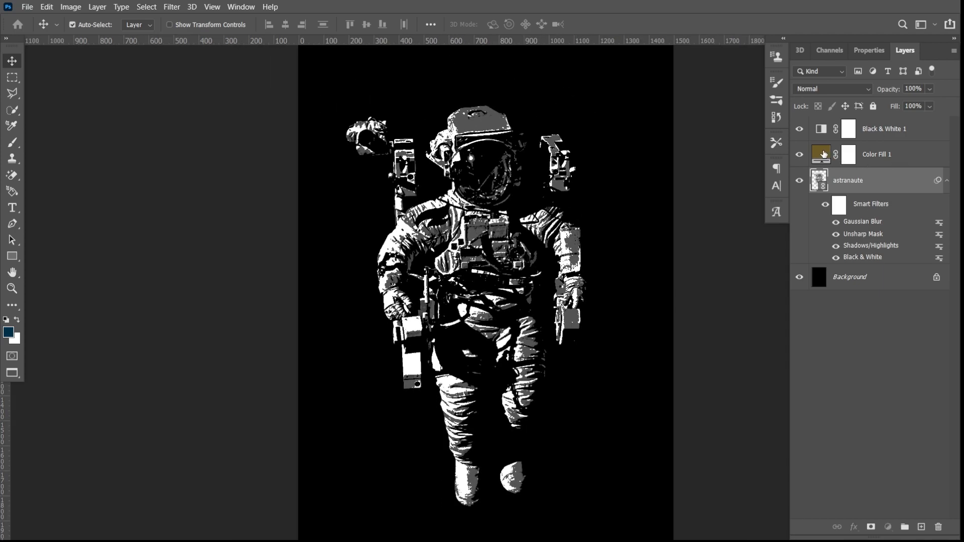
Step: Darken the Hard Mix color fill layer to olive-brown, hex 5e4f22
{"action": "double_click", "coordinate": [822, 154]}
{"action": "left_click_drag", "start_coordinate": [134, 237], "coordinate": [118, 243]}
{"action": "left_click_drag", "start_coordinate": [125, 238], "coordinate": [136, 247]}
{"action": "left_click_drag", "start_coordinate": [179, 130], "coordinate": [159, 123]}
{"action": "left_click", "coordinate": [112, 243]}
{"action": "mouse_move", "coordinate": [112, 243]}
{"action": "left_mouse_down"}
{"action": "mouse_move", "coordinate": [118, 252]}
{"action": "mouse_move", "coordinate": [129, 230]}
{"action": "mouse_move", "coordinate": [118, 224]}
{"action": "mouse_move", "coordinate": [112, 241]}
{"action": "left_mouse_up"}
{"action": "left_click", "coordinate": [112, 242]}
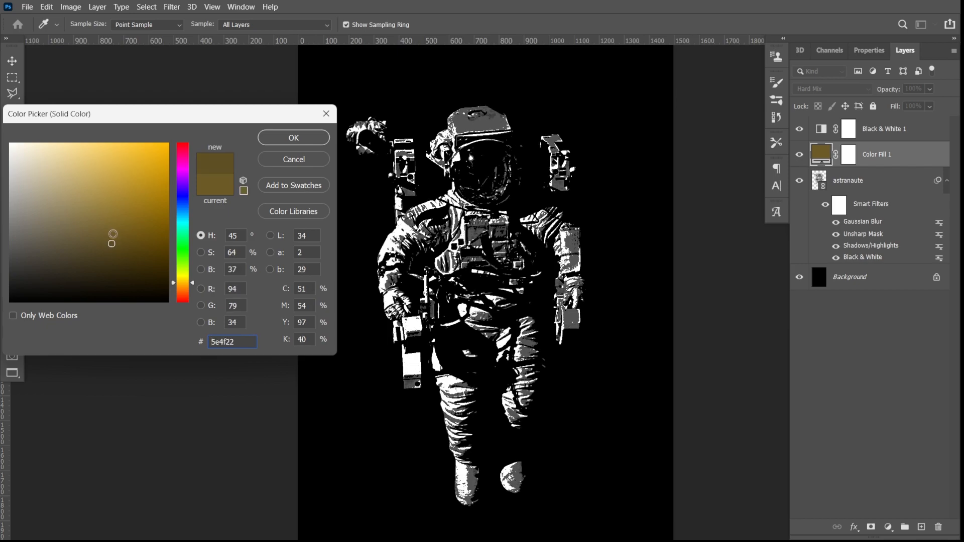
{"action": "left_click", "coordinate": [281, 137]}
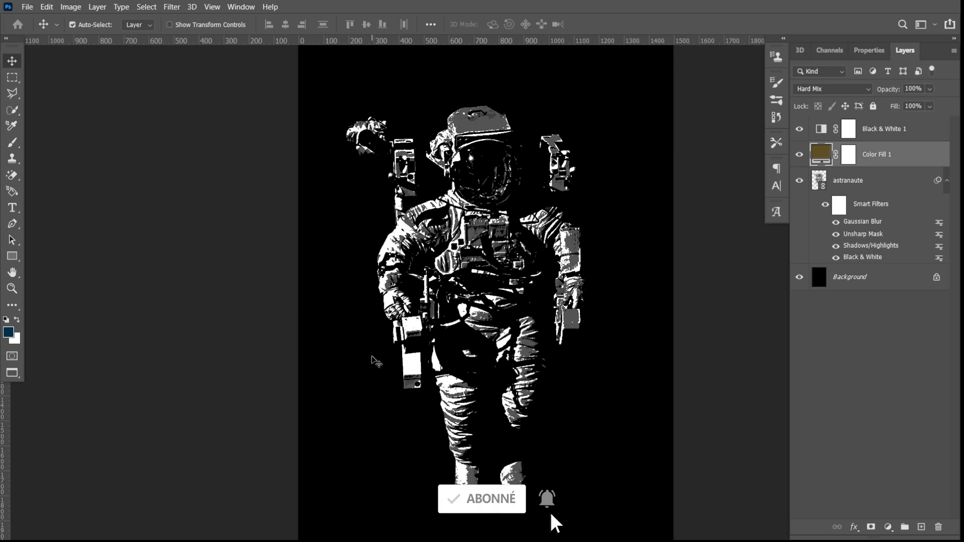
Step: Inspect the astronaut up close and as a whole with the darkened color fill
{"action": "key", "text": "ctrl+plus"}
{"action": "scroll", "coordinate": [484, 342], "scroll_direction": "down", "scroll_amount": 3}
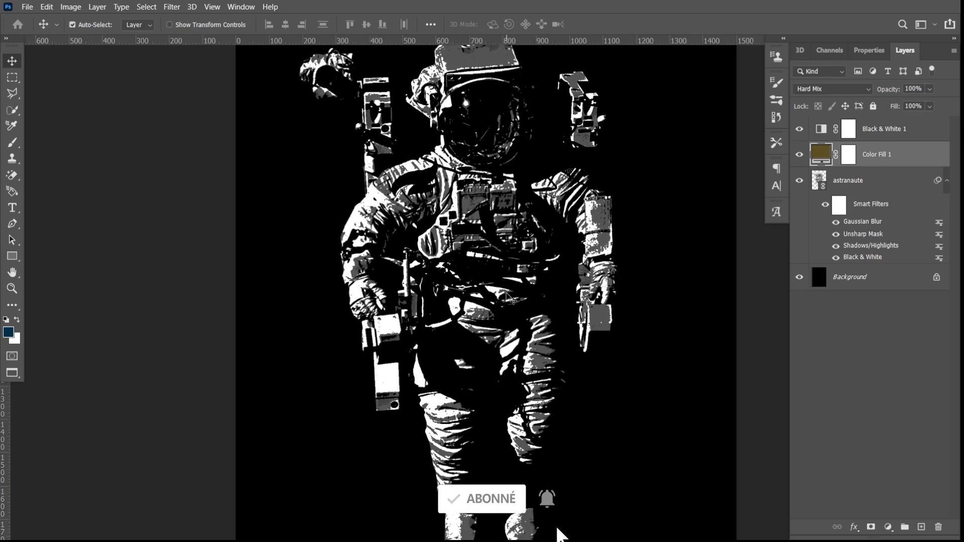
{"action": "scroll", "coordinate": [512, 296], "scroll_direction": "up", "scroll_amount": 4}
{"action": "scroll", "coordinate": [517, 299], "scroll_direction": "down", "scroll_amount": 2}
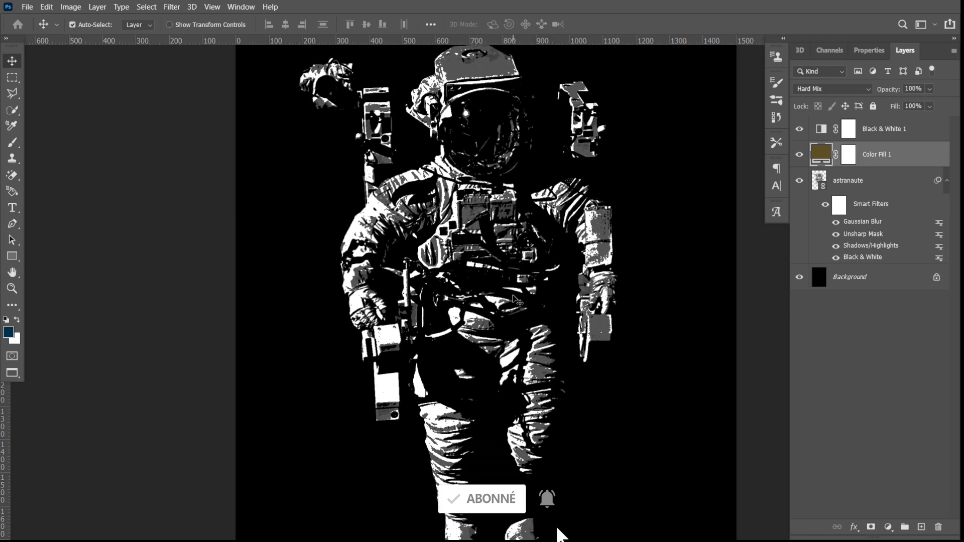
{"action": "key", "text": "ctrl+minus"}
{"action": "key", "text": "ctrl+minus"}
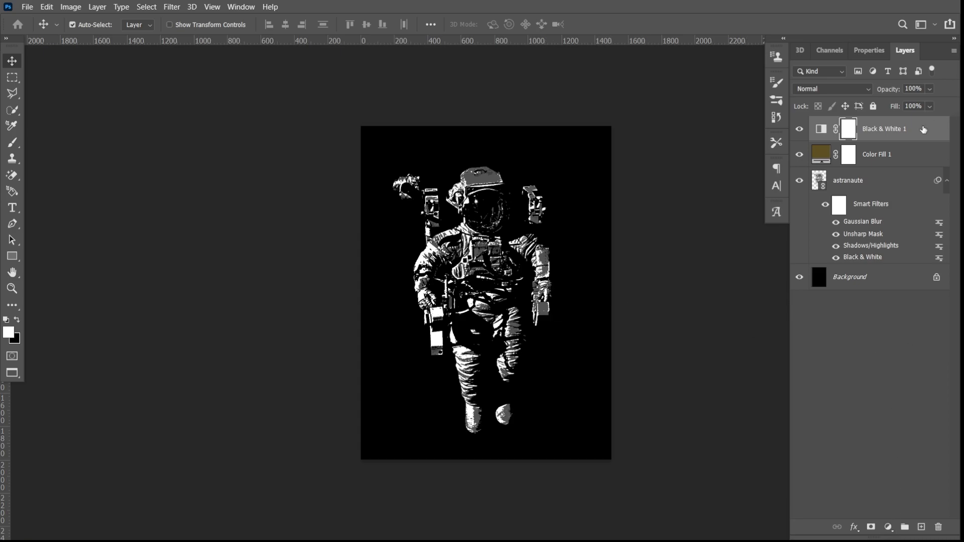
Step: Add a dark navy blue Solid Color fill layer above the Black & White adjustment layer
{"action": "left_click", "coordinate": [892, 527]}
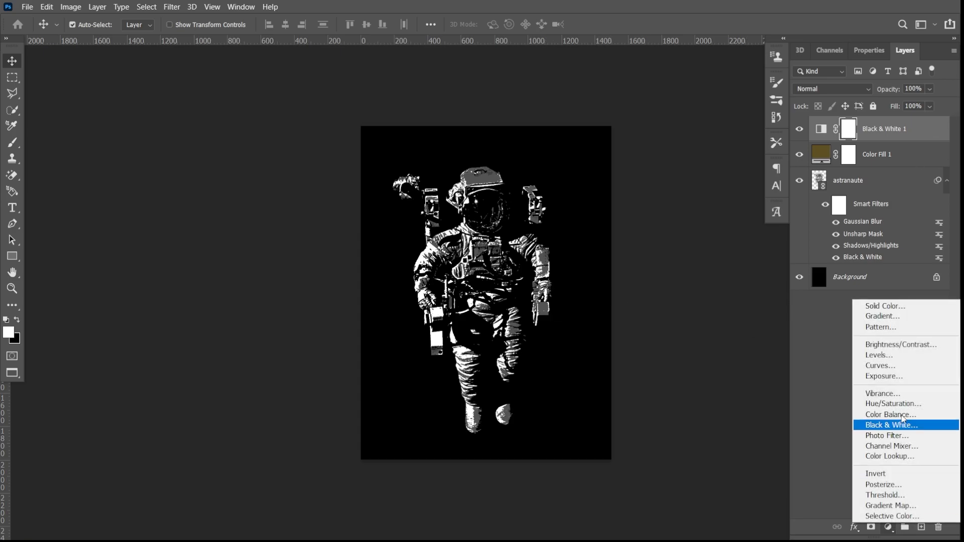
{"action": "left_click", "coordinate": [896, 310]}
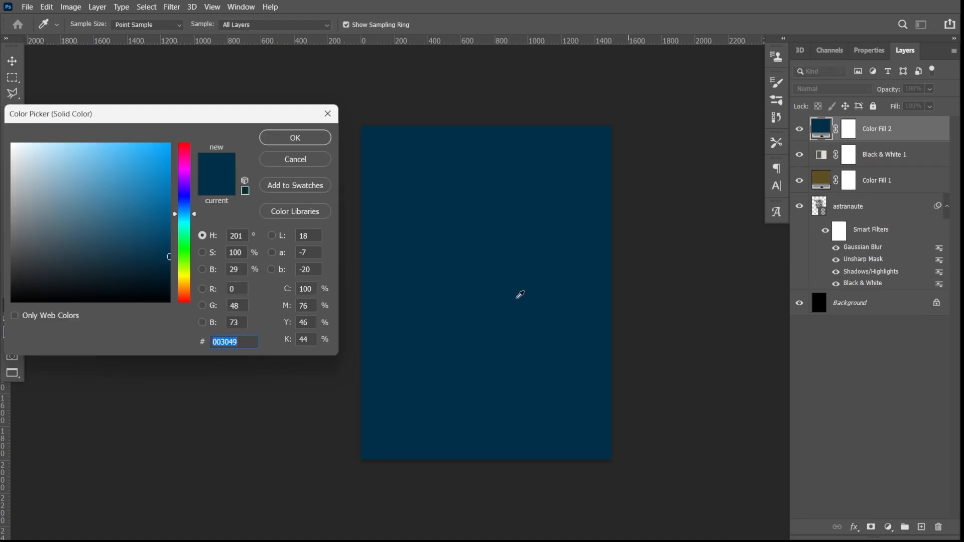
{"action": "left_click", "coordinate": [170, 254]}
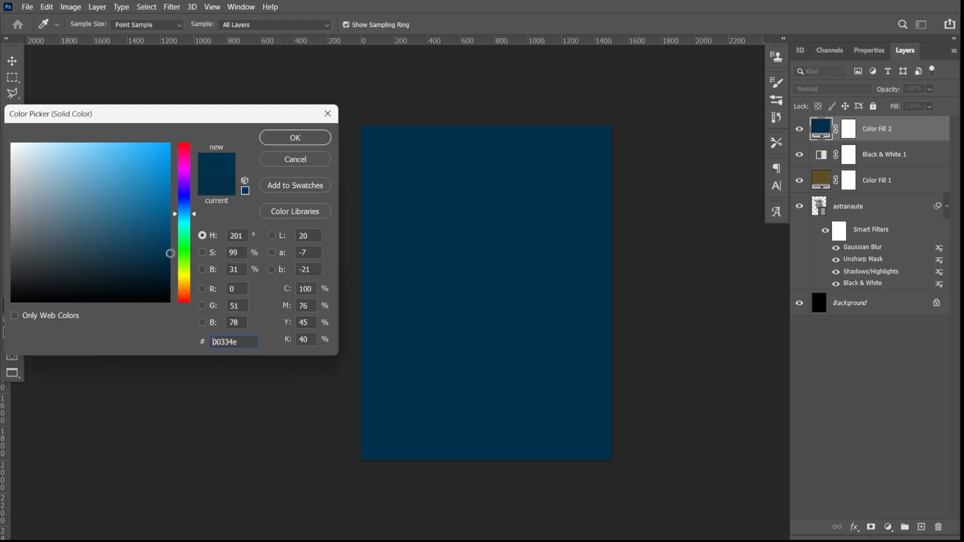
{"action": "left_click_drag", "start_coordinate": [171, 253], "coordinate": [168, 260]}
{"action": "left_click", "coordinate": [283, 138]}
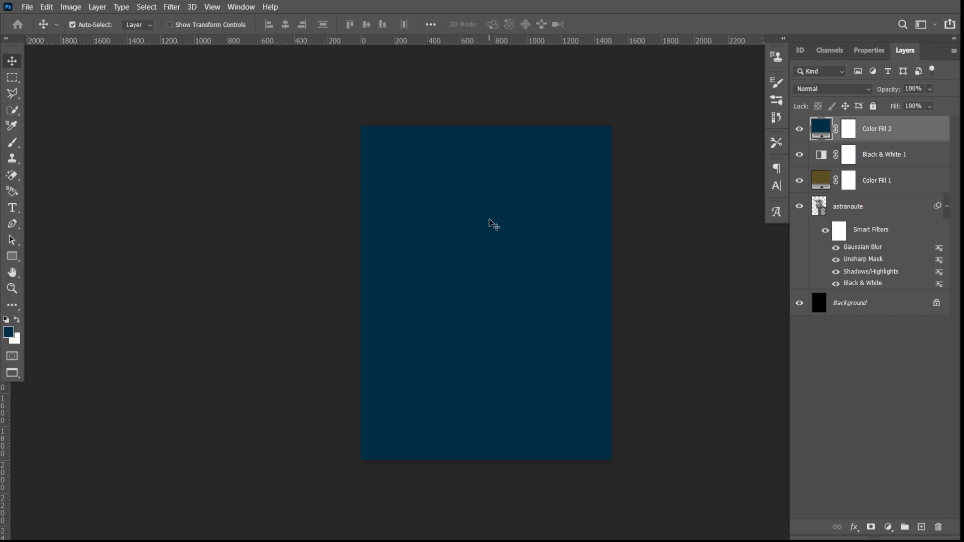
Step: Limit the navy fill to the astronaut's midtones with Blend If, setting the underlying layer range to 80 and 146
{"action": "double_click", "coordinate": [926, 130]}
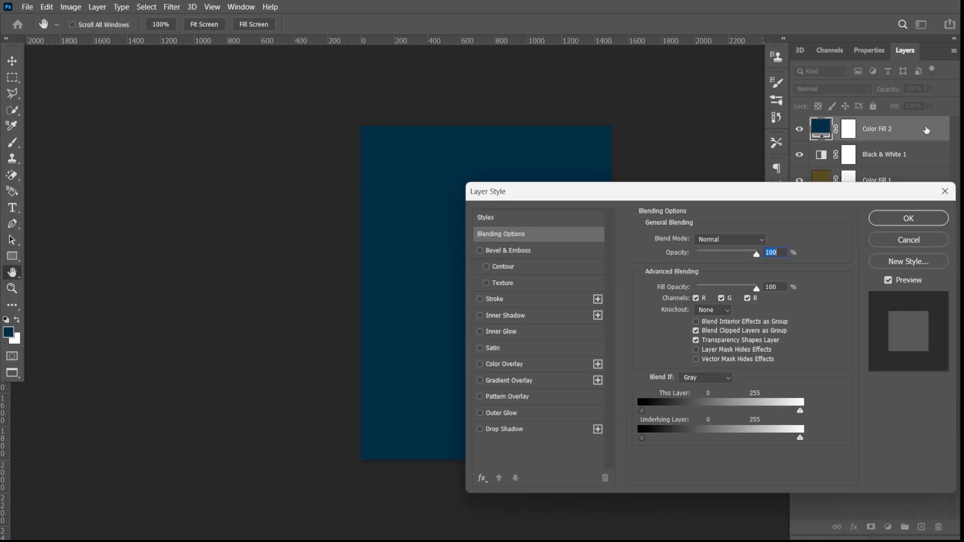
{"action": "left_click_drag", "start_coordinate": [776, 194], "coordinate": [838, 124]}
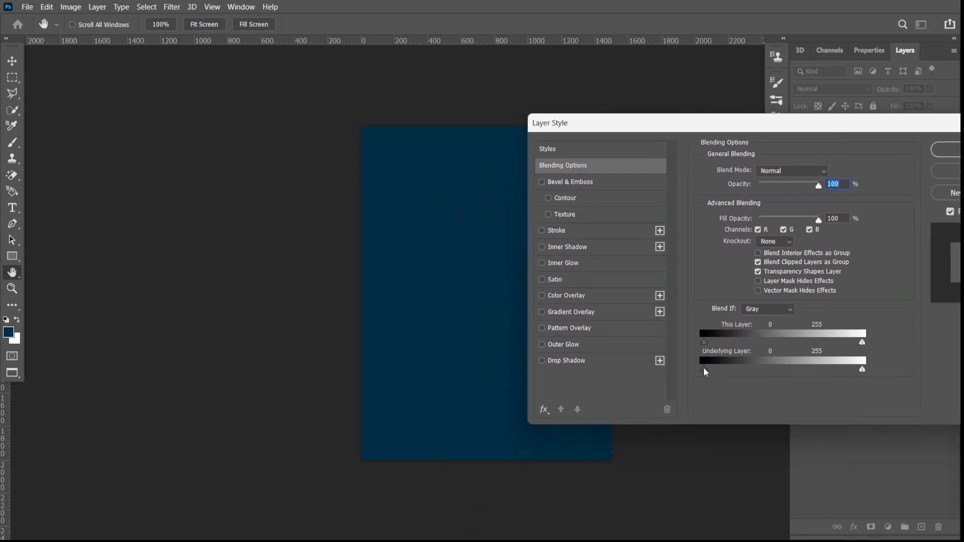
{"action": "left_click_drag", "start_coordinate": [704, 371], "coordinate": [760, 371]}
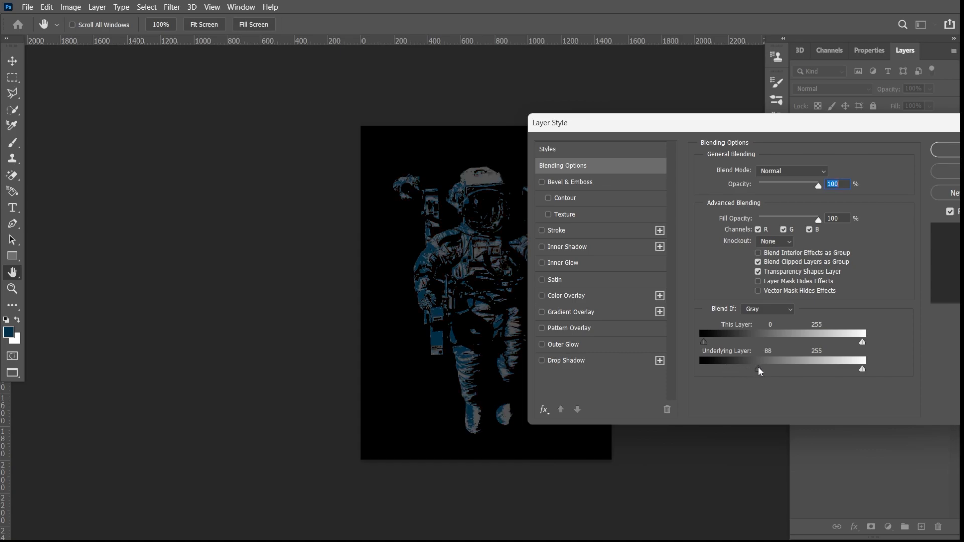
{"action": "mouse_move", "coordinate": [862, 370]}
{"action": "left_mouse_down"}
{"action": "mouse_move", "coordinate": [848, 372]}
{"action": "mouse_move", "coordinate": [864, 369]}
{"action": "left_mouse_up"}
{"action": "left_click_drag", "start_coordinate": [649, 122], "coordinate": [689, 104]}
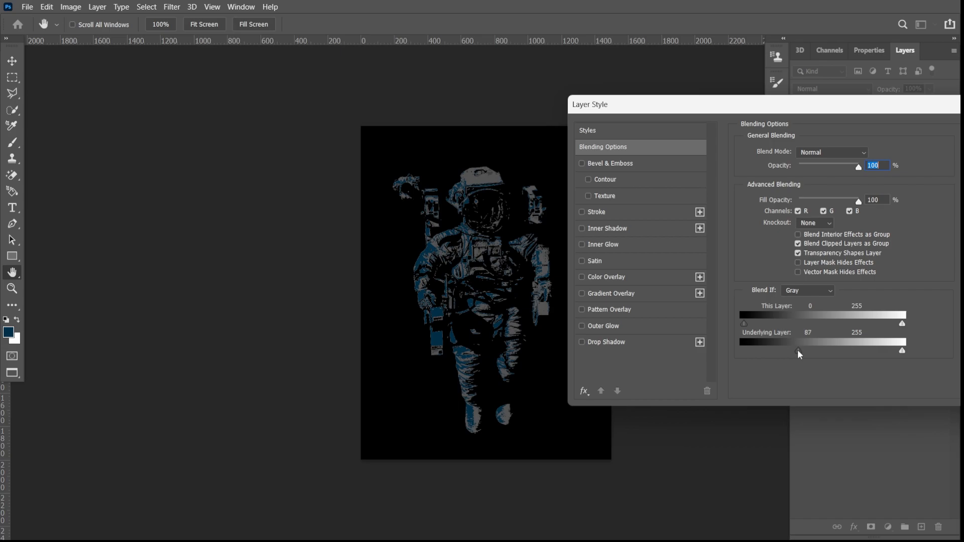
{"action": "left_click_drag", "start_coordinate": [799, 351], "coordinate": [794, 351]}
{"action": "left_click_drag", "start_coordinate": [902, 351], "coordinate": [836, 354]}
{"action": "left_click_drag", "start_coordinate": [814, 105], "coordinate": [828, 161]}
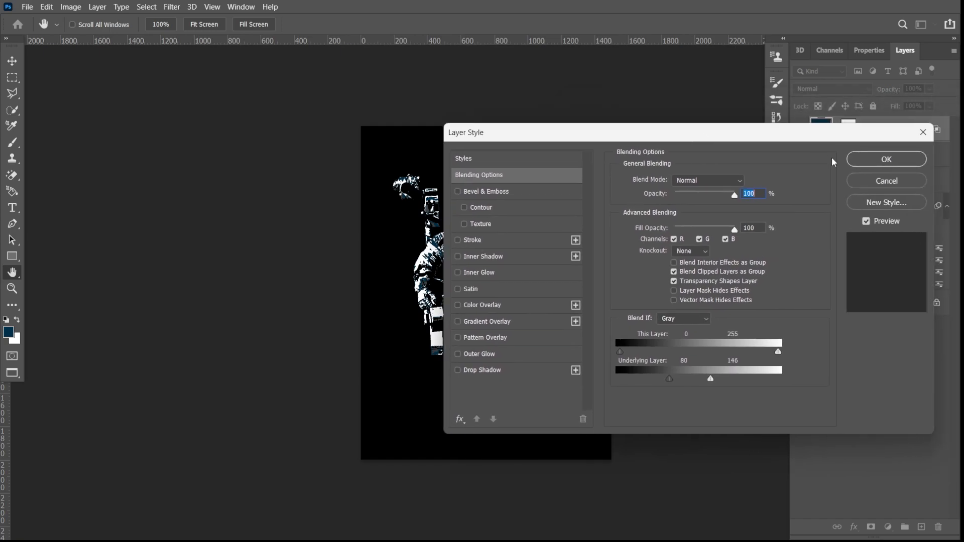
{"action": "left_click", "coordinate": [887, 159]}
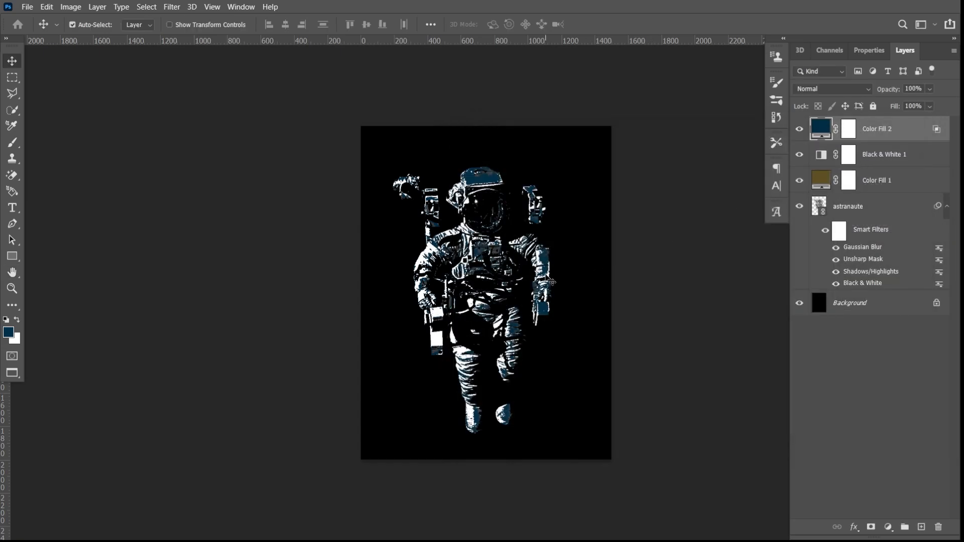
Step: Inspect the navy midtones on the astronaut up close and at a wider view
{"action": "key", "text": "ctrl+plus"}
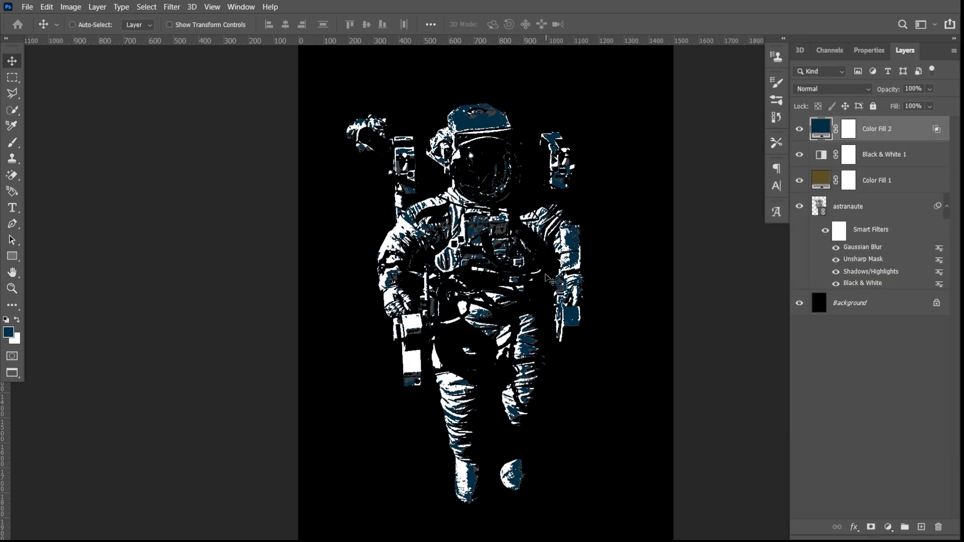
{"action": "key", "text": "ctrl+plus"}
{"action": "scroll", "coordinate": [670, 350], "scroll_direction": "up", "scroll_amount": 3}
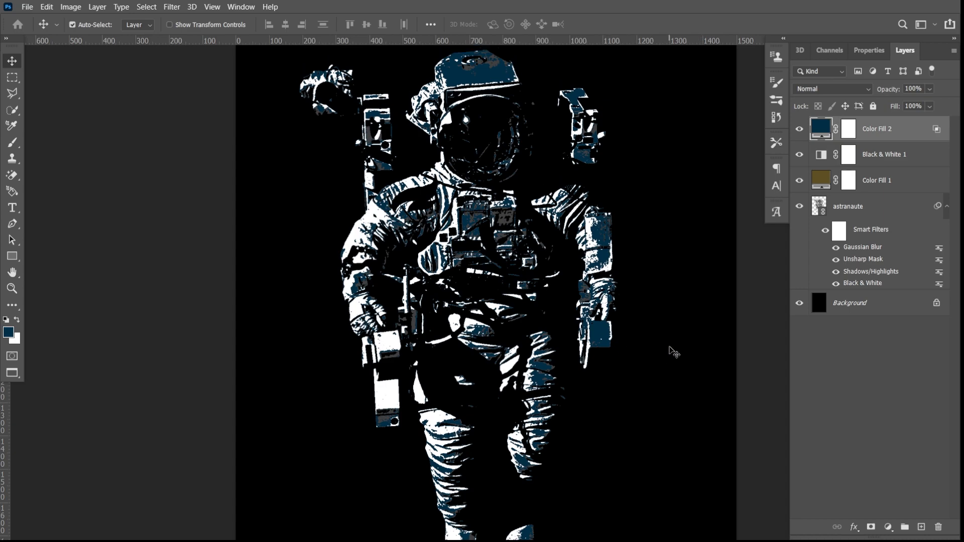
{"action": "scroll", "coordinate": [673, 351], "scroll_direction": "down", "scroll_amount": 5}
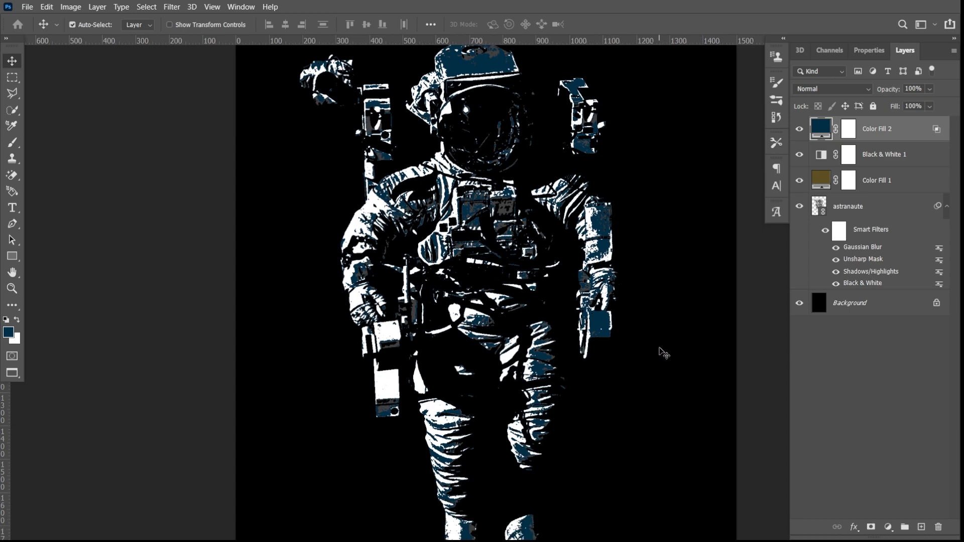
{"action": "key", "text": "ctrl+minus"}
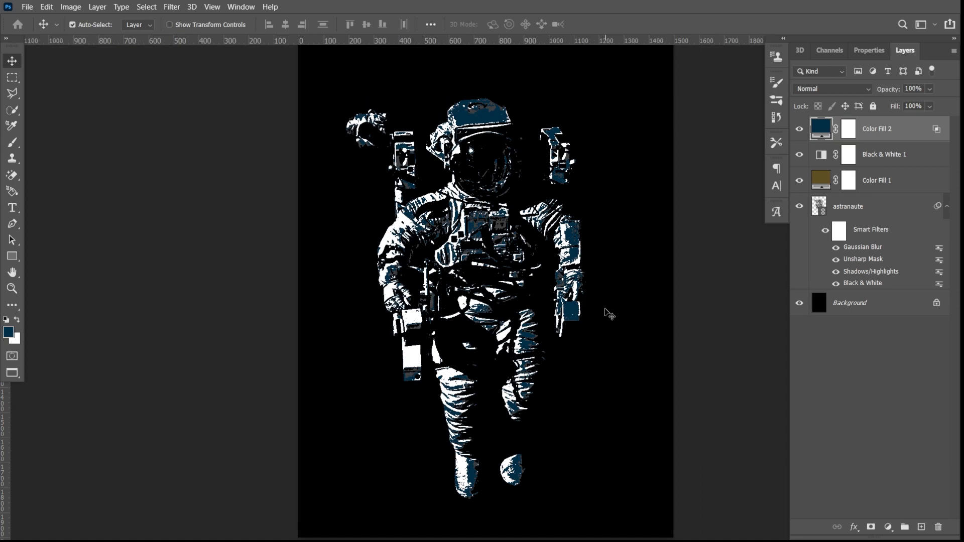
{"action": "key", "text": "space"}
{"action": "left_click_drag", "start_coordinate": [502, 291], "coordinate": [358, 296]}
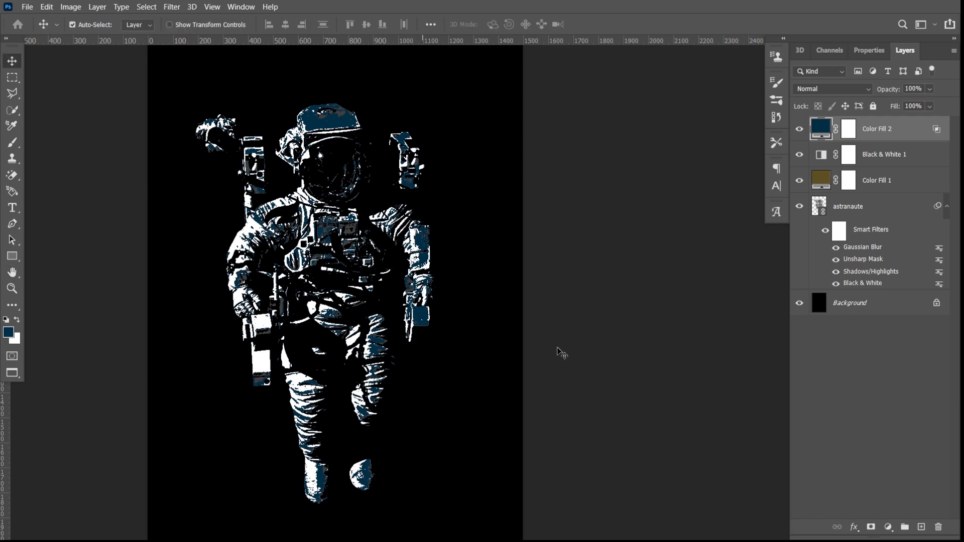
Step: Add a medium red Solid Color fill layer above the navy fill
{"action": "left_click", "coordinate": [888, 527]}
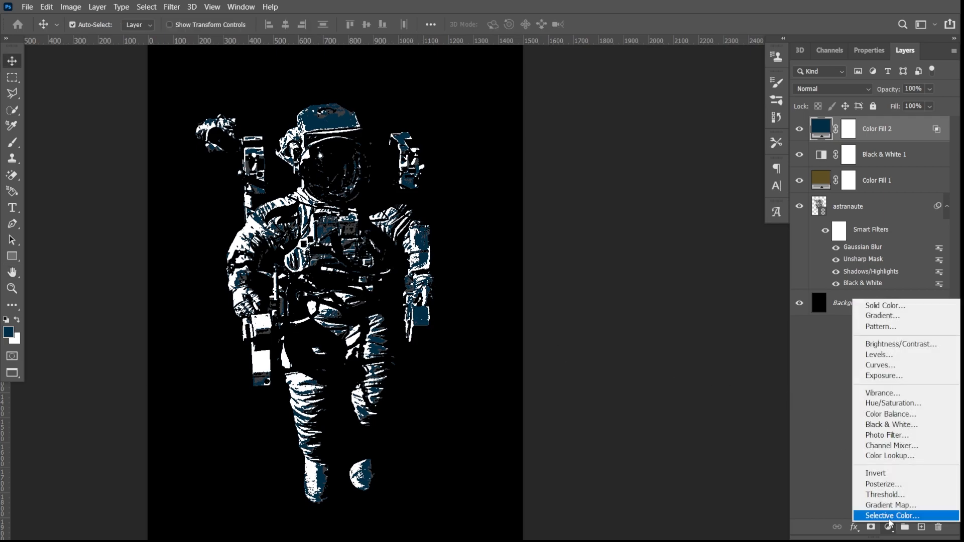
{"action": "left_click", "coordinate": [889, 307]}
{"action": "left_click_drag", "start_coordinate": [235, 128], "coordinate": [758, 109]}
{"action": "left_click_drag", "start_coordinate": [715, 205], "coordinate": [710, 127]}
{"action": "left_click", "coordinate": [669, 141]}
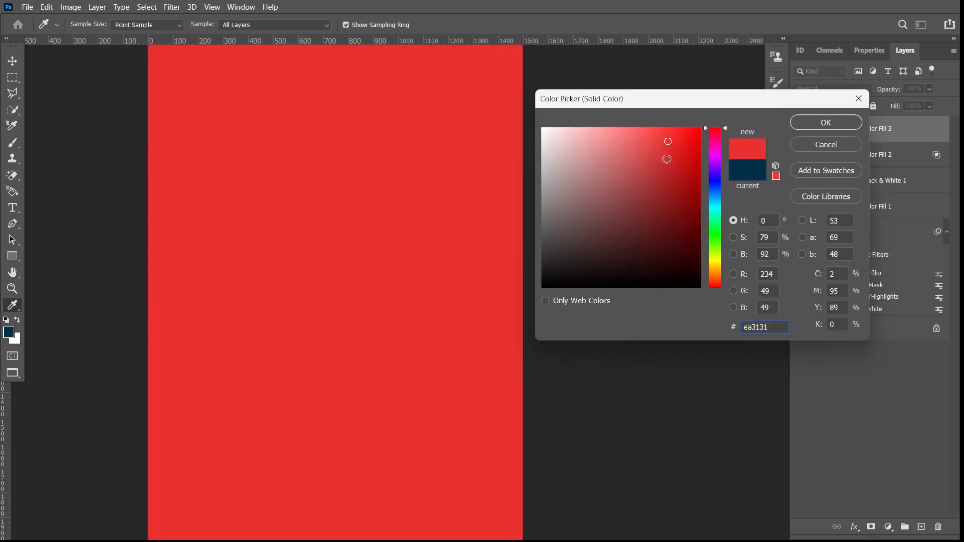
{"action": "left_click", "coordinate": [667, 168]}
{"action": "left_click", "coordinate": [662, 165]}
{"action": "left_click", "coordinate": [826, 123]}
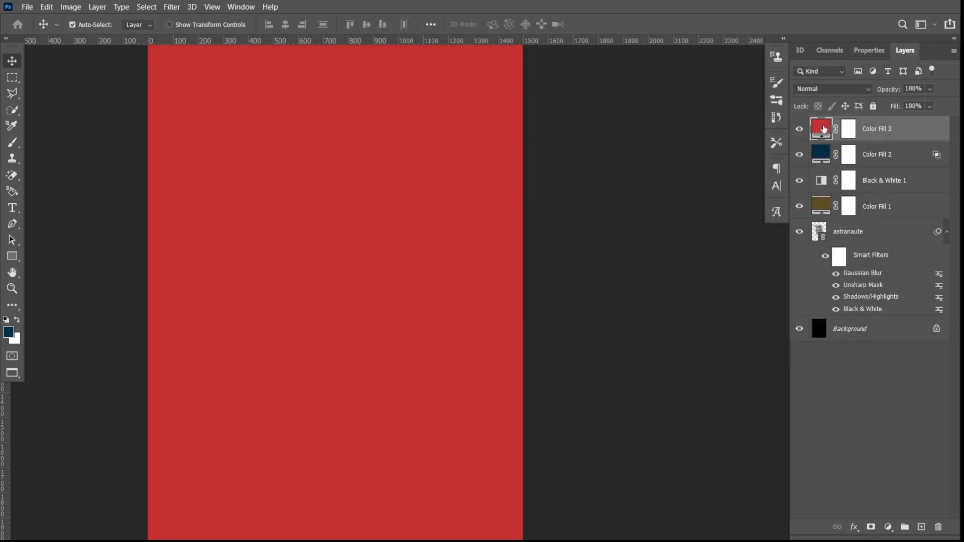
Step: Restrict the red fill with Blend If, setting the underlying layer's black slider to 59 and lowering its white slider to keep the highlights white
{"action": "double_click", "coordinate": [912, 130]}
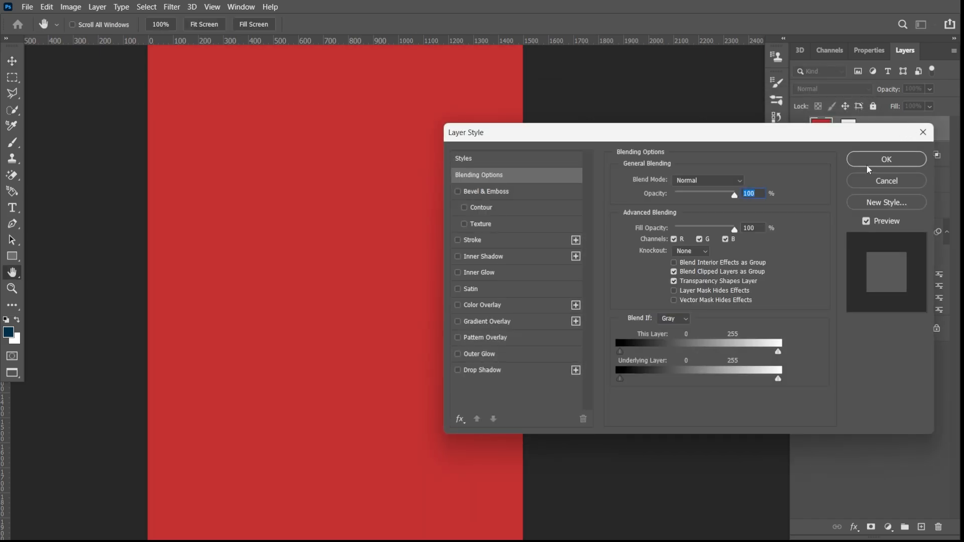
{"action": "left_click_drag", "start_coordinate": [661, 138], "coordinate": [742, 124]}
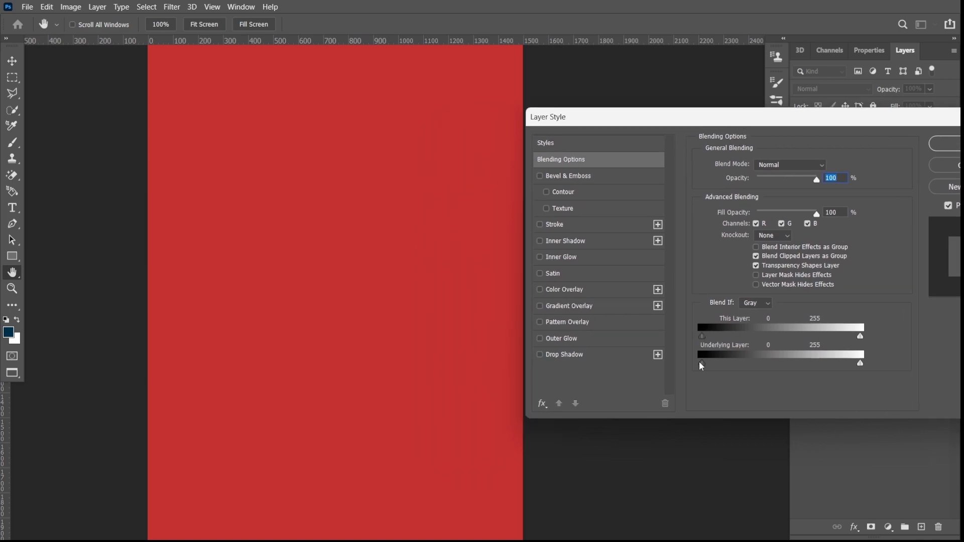
{"action": "left_click_drag", "start_coordinate": [699, 362], "coordinate": [744, 367]}
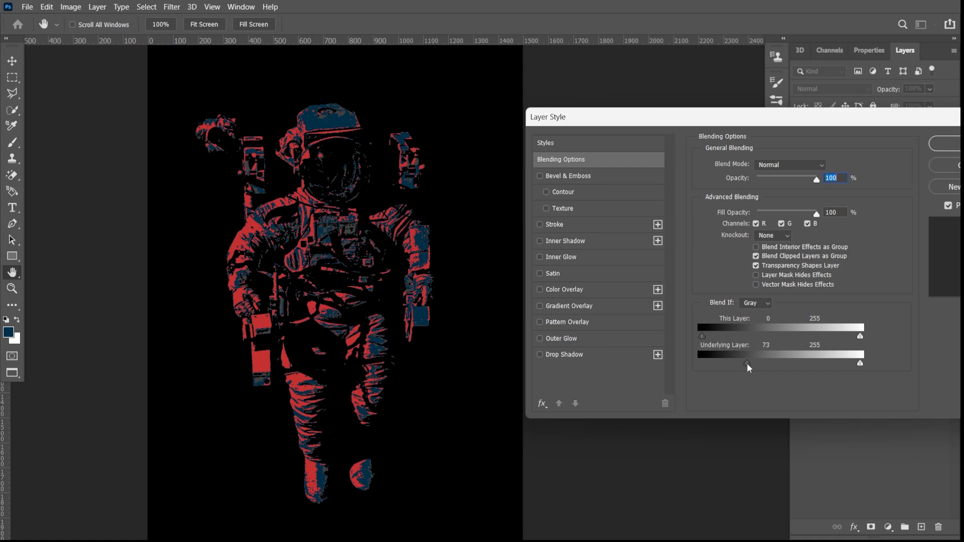
{"action": "left_click_drag", "start_coordinate": [758, 364], "coordinate": [762, 364]}
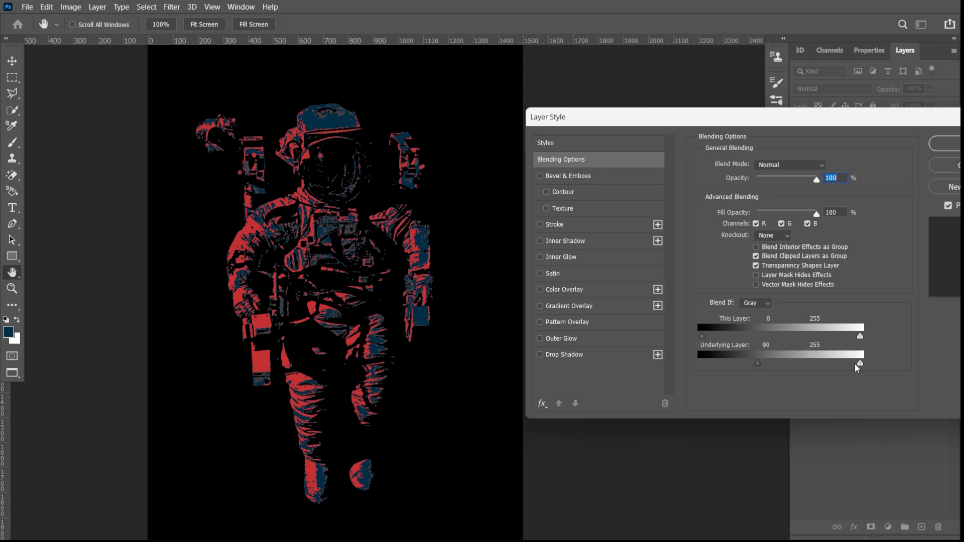
{"action": "left_click_drag", "start_coordinate": [862, 367], "coordinate": [863, 363]}
{"action": "left_click_drag", "start_coordinate": [835, 363], "coordinate": [739, 364]}
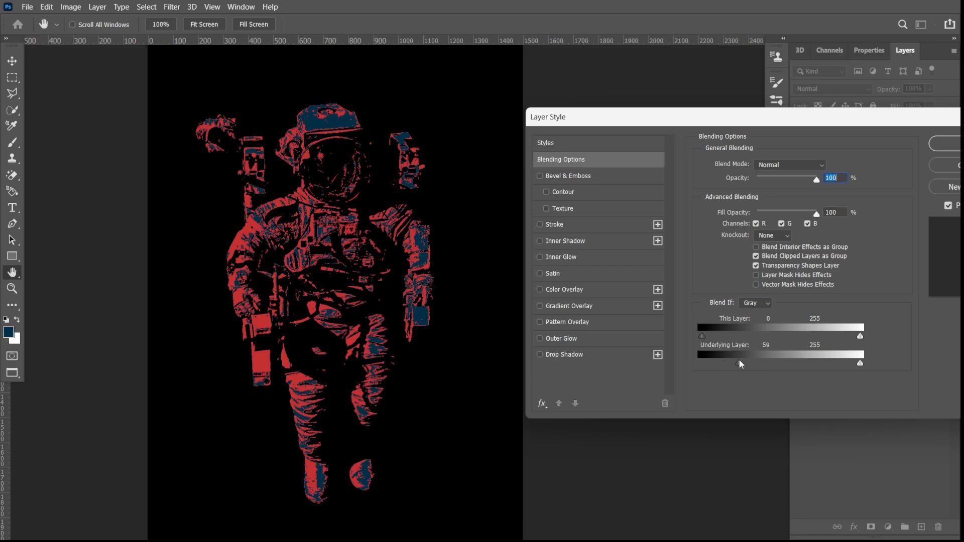
{"action": "left_click_drag", "start_coordinate": [858, 365], "coordinate": [841, 365]}
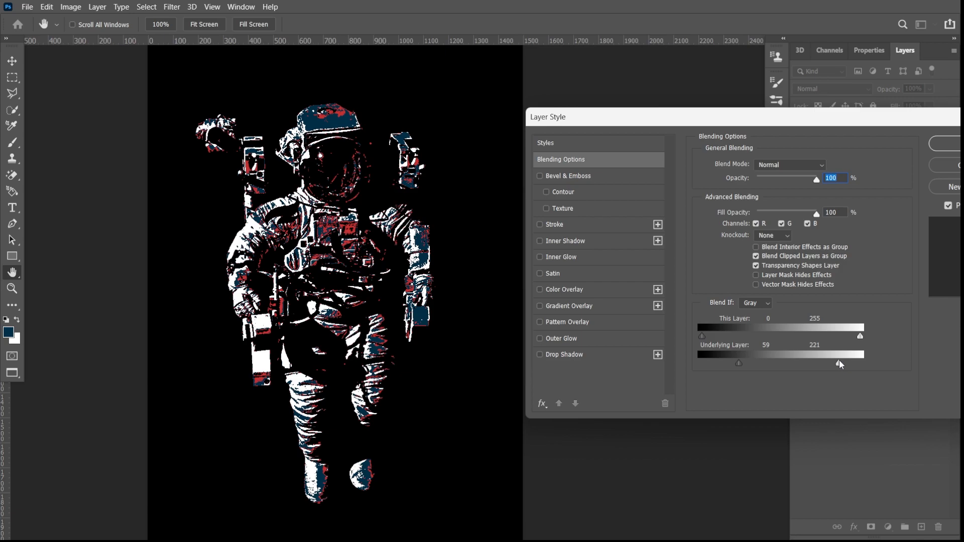
{"action": "left_click_drag", "start_coordinate": [839, 362], "coordinate": [780, 364]}
{"action": "left_click", "coordinate": [942, 145]}
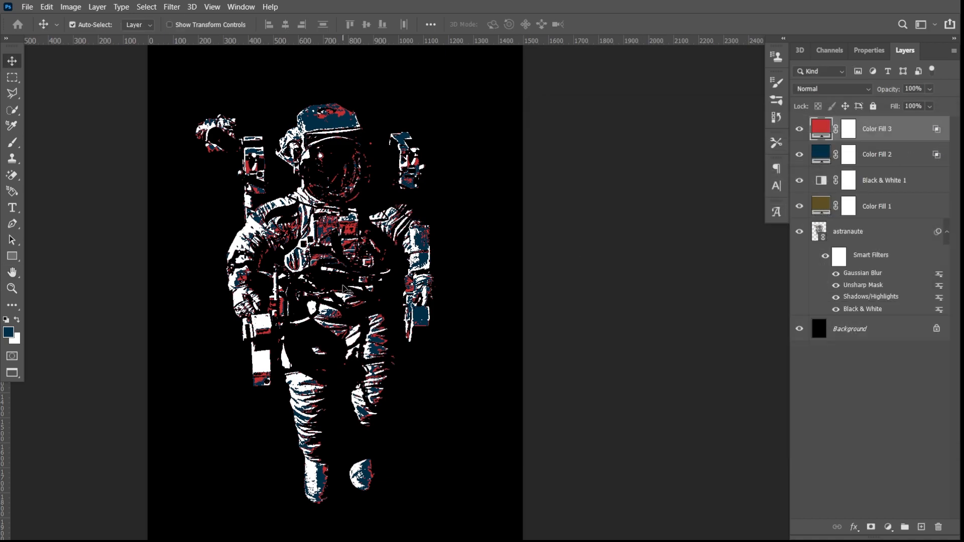
Step: Examine how the red and navy areas combine across the astronaut's suit and helmet
{"action": "key", "text": "ctrl+plus"}
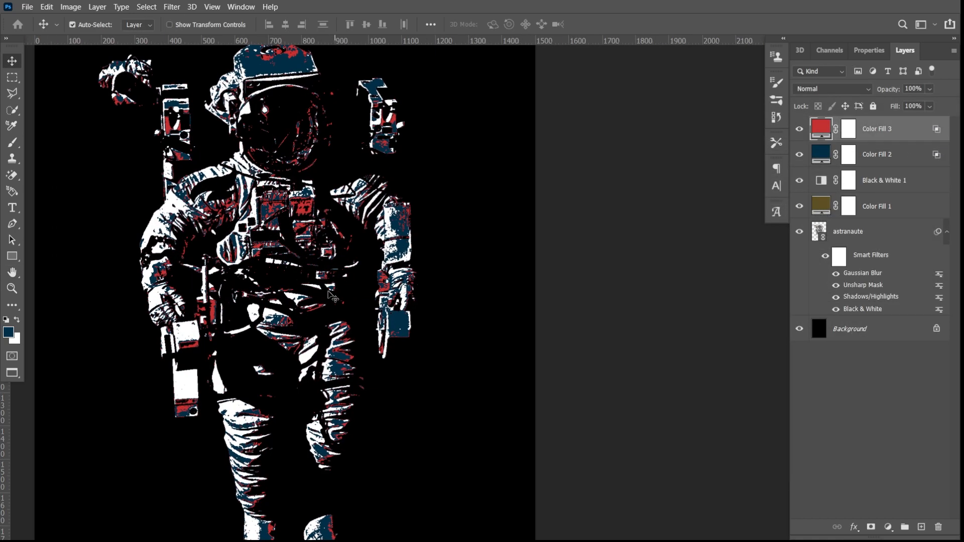
{"action": "scroll", "coordinate": [209, 277], "scroll_direction": "up", "scroll_amount": 1}
{"action": "left_click", "coordinate": [12, 272]}
{"action": "left_click_drag", "start_coordinate": [177, 266], "coordinate": [246, 277]}
{"action": "scroll", "coordinate": [396, 228], "scroll_direction": "down", "scroll_amount": 3}
{"action": "scroll", "coordinate": [397, 227], "scroll_direction": "up", "scroll_amount": 6}
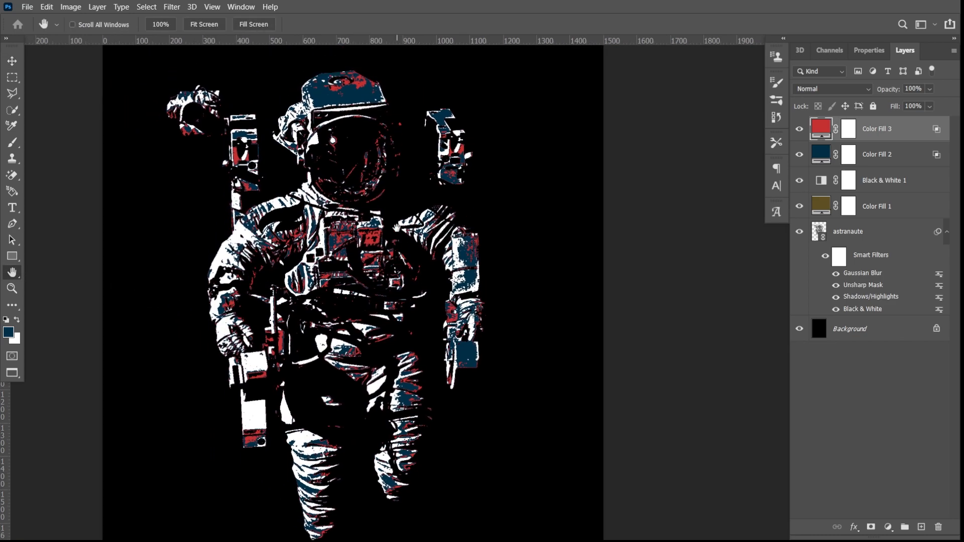
{"action": "scroll", "coordinate": [396, 228], "scroll_direction": "down", "scroll_amount": 2}
{"action": "key", "text": "v"}
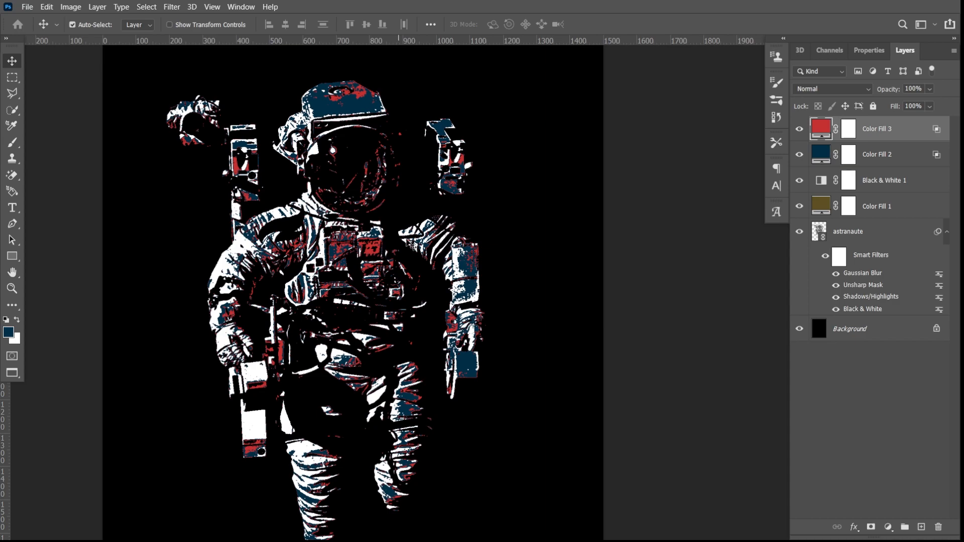
Step: Add an orange Solid Color fill layer above the red fill, trying several saturated orange shades
{"action": "left_click", "coordinate": [888, 527]}
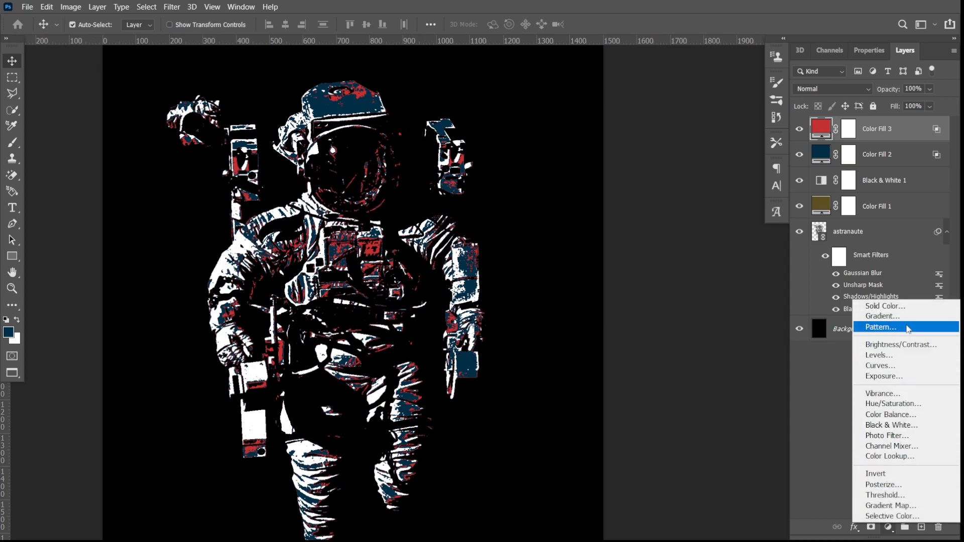
{"action": "left_click", "coordinate": [884, 305]}
{"action": "left_click_drag", "start_coordinate": [640, 100], "coordinate": [744, 94]}
{"action": "left_click", "coordinate": [822, 264]}
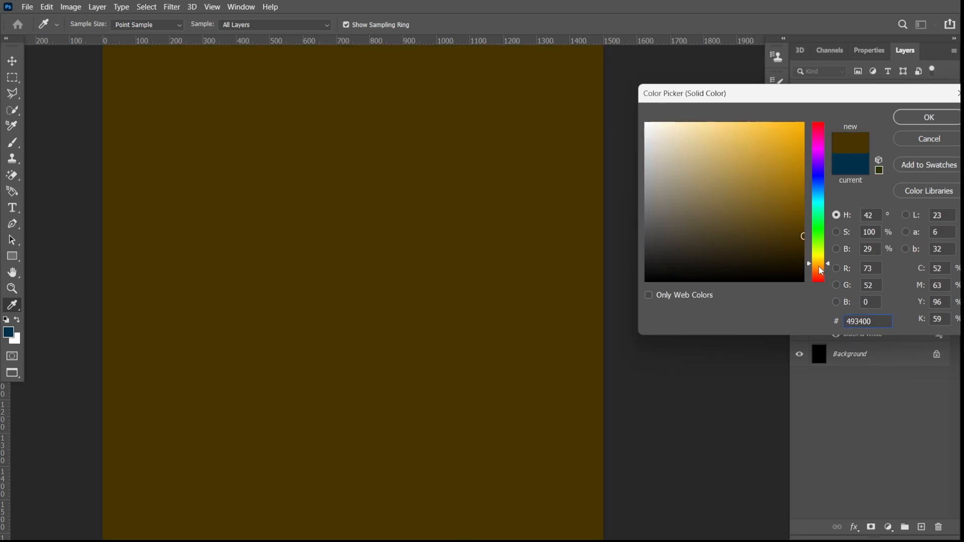
{"action": "left_click", "coordinate": [822, 267]}
{"action": "left_click", "coordinate": [775, 145]}
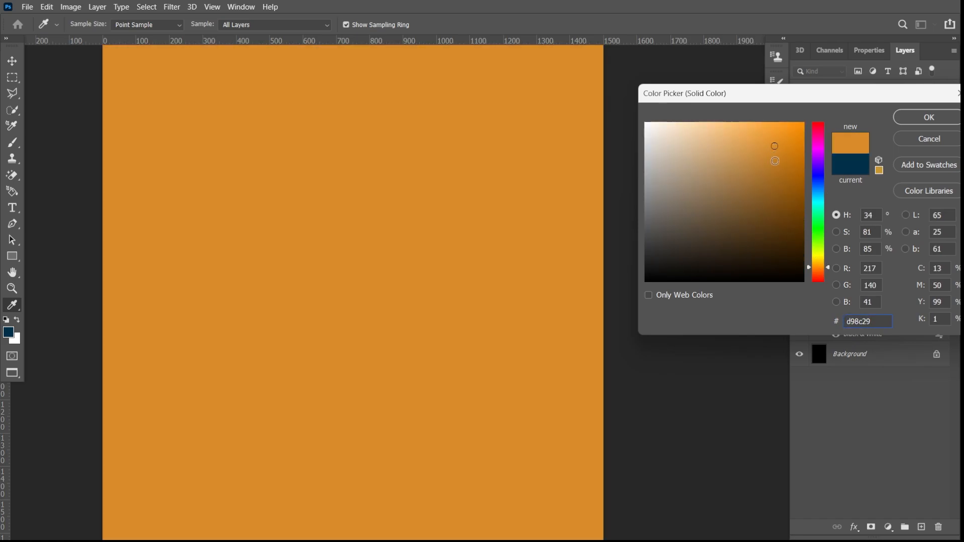
{"action": "left_click", "coordinate": [773, 160]}
{"action": "left_click", "coordinate": [772, 149]}
{"action": "left_click", "coordinate": [770, 158]}
{"action": "left_click", "coordinate": [768, 150]}
{"action": "left_click", "coordinate": [928, 117]}
Step: Confine the orange fill to the astronaut's bright areas with Blend If by raising the underlying layer's black slider
{"action": "double_click", "coordinate": [925, 130]}
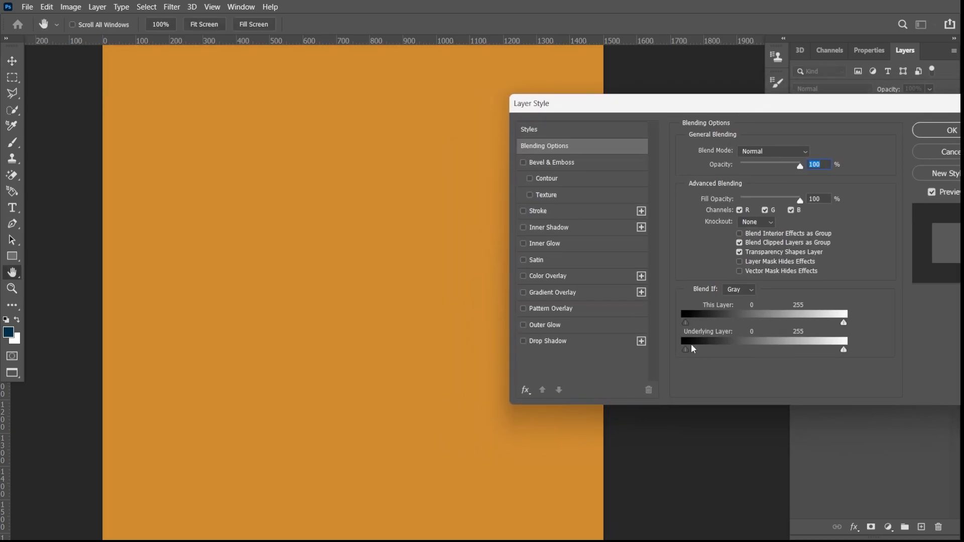
{"action": "left_click_drag", "start_coordinate": [684, 348], "coordinate": [728, 348]}
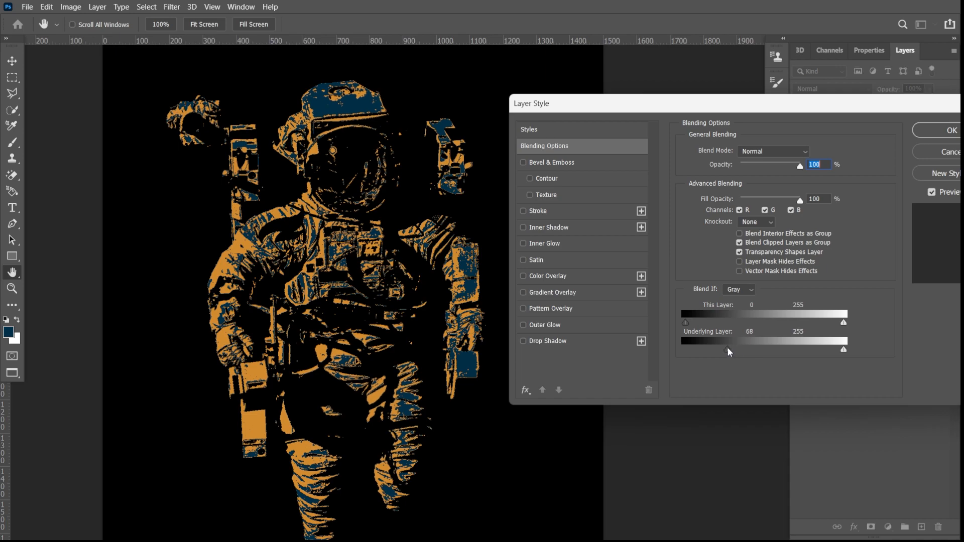
{"action": "mouse_move", "coordinate": [844, 349]}
{"action": "left_mouse_down"}
{"action": "mouse_move", "coordinate": [835, 348]}
{"action": "mouse_move", "coordinate": [847, 351]}
{"action": "left_mouse_up"}
{"action": "mouse_move", "coordinate": [737, 349]}
{"action": "left_mouse_down"}
{"action": "mouse_move", "coordinate": [762, 351]}
{"action": "mouse_move", "coordinate": [744, 349]}
{"action": "left_mouse_up"}
{"action": "left_click", "coordinate": [953, 132]}
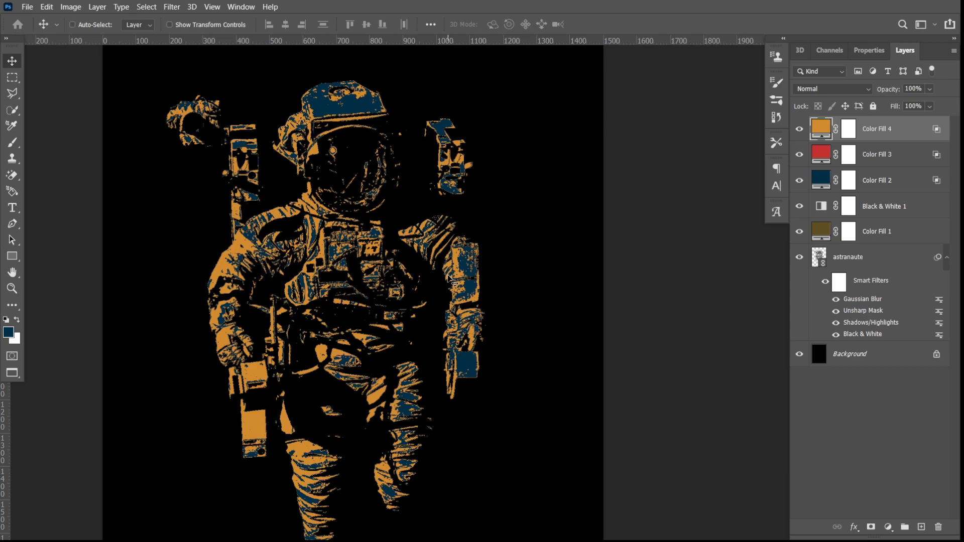
{"action": "scroll", "coordinate": [449, 278], "scroll_direction": "down", "scroll_amount": 1}
{"action": "scroll", "coordinate": [449, 279], "scroll_direction": "down", "scroll_amount": 1}
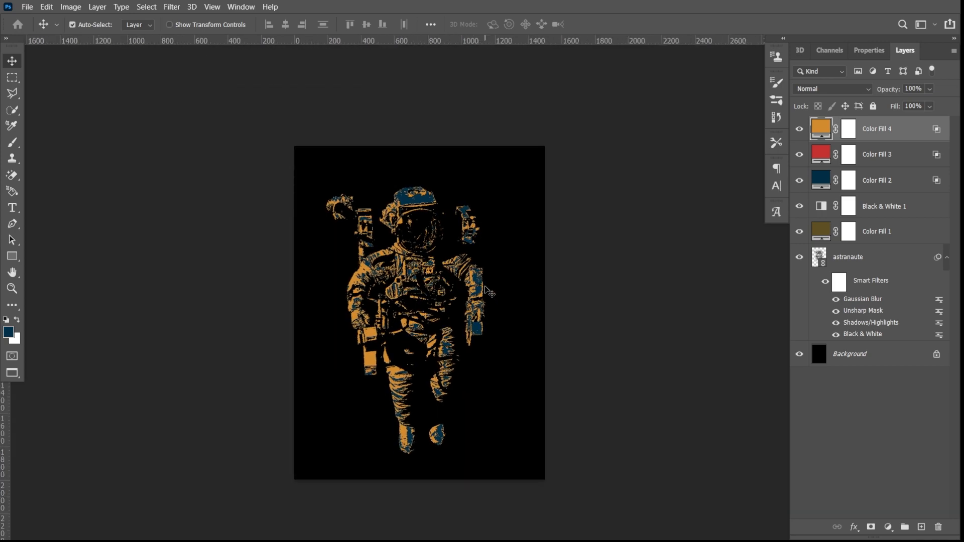
Step: Collapse the astronaut layer's smart filter list and select the orange fill layer at the head of the layer stack
{"action": "scroll", "coordinate": [489, 285], "scroll_direction": "down", "scroll_amount": 2}
{"action": "scroll", "coordinate": [490, 285], "scroll_direction": "up", "scroll_amount": 1}
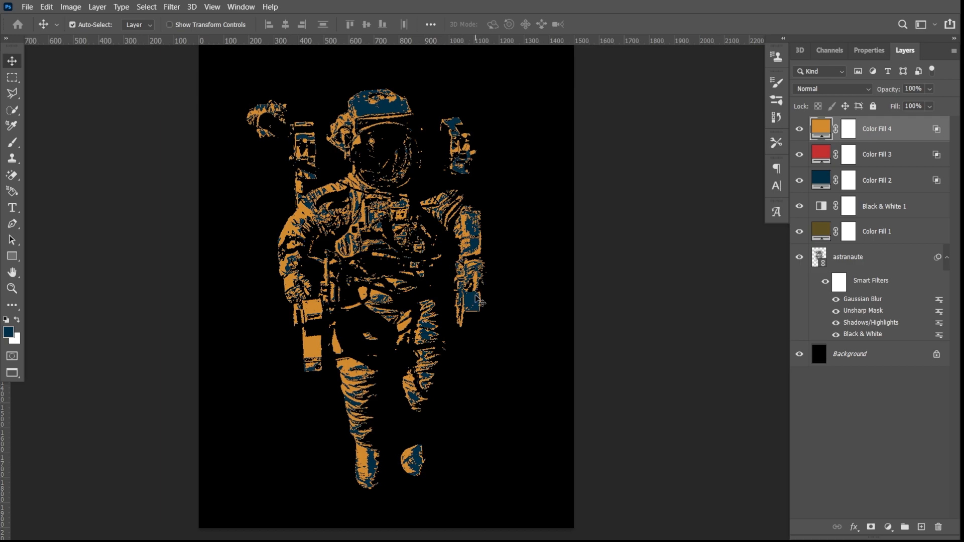
{"action": "left_click", "coordinate": [891, 261]}
{"action": "left_click", "coordinate": [947, 258]}
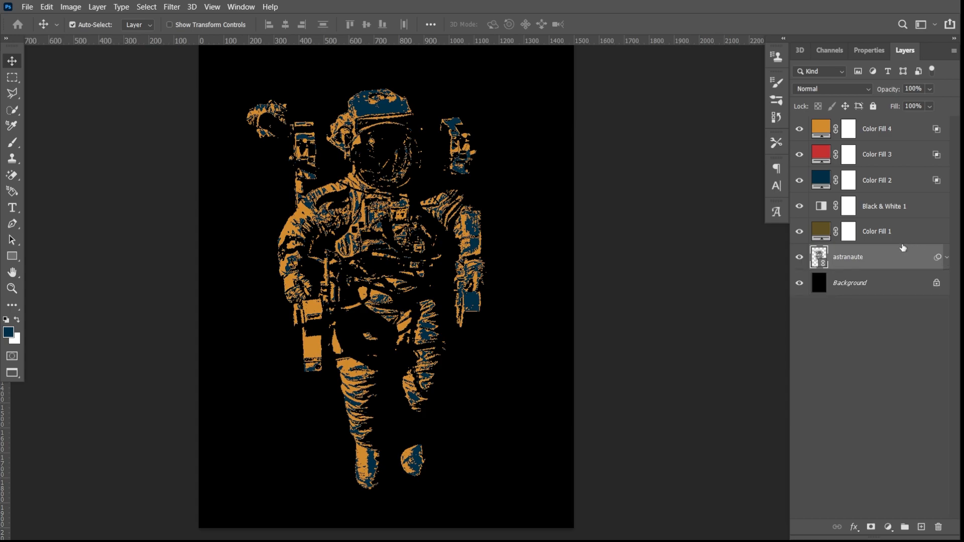
{"action": "left_click", "coordinate": [910, 132]}
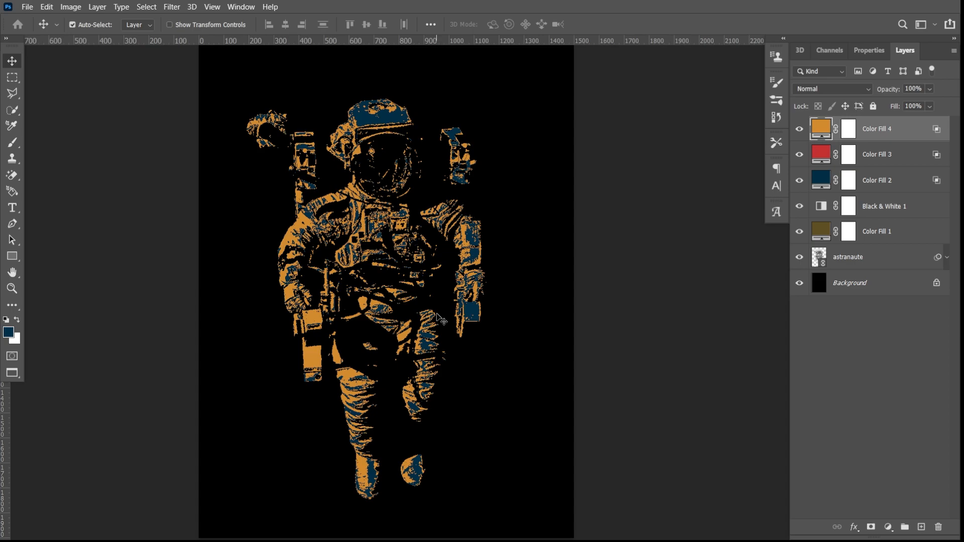
Step: Set the Type tool's text color to the light grey-blue ccd8de
{"action": "left_click", "coordinate": [16, 210]}
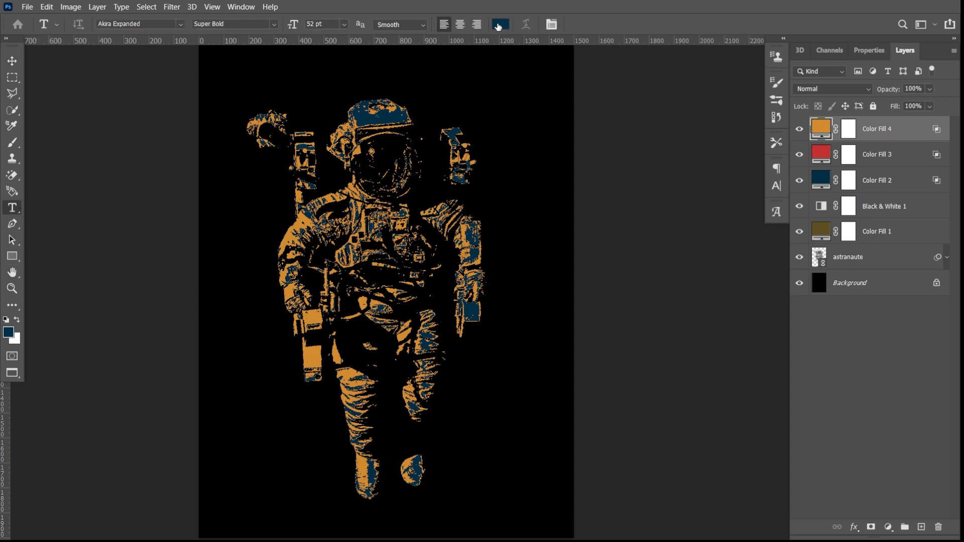
{"action": "left_click", "coordinate": [500, 25]}
{"action": "type", "text": "d7e1e6"}
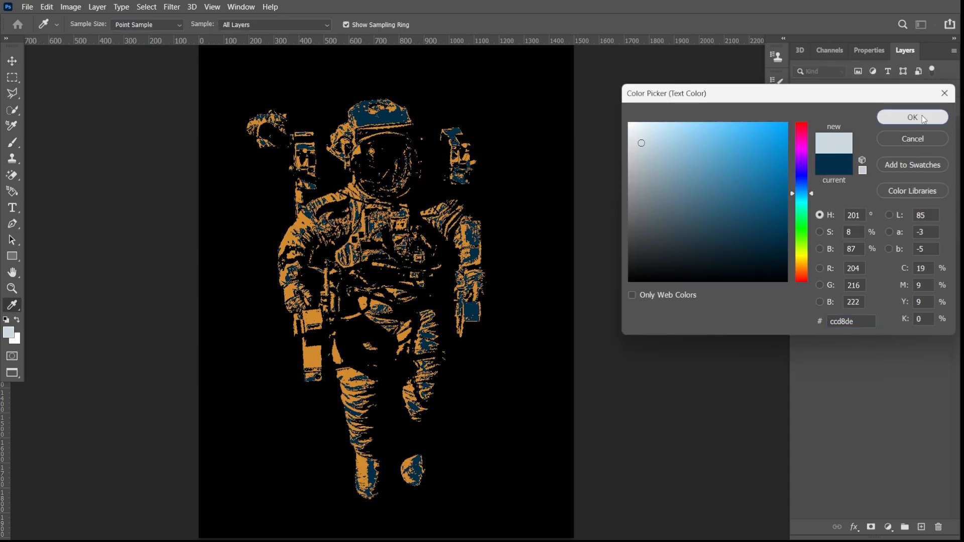
{"action": "left_click", "coordinate": [885, 116]}
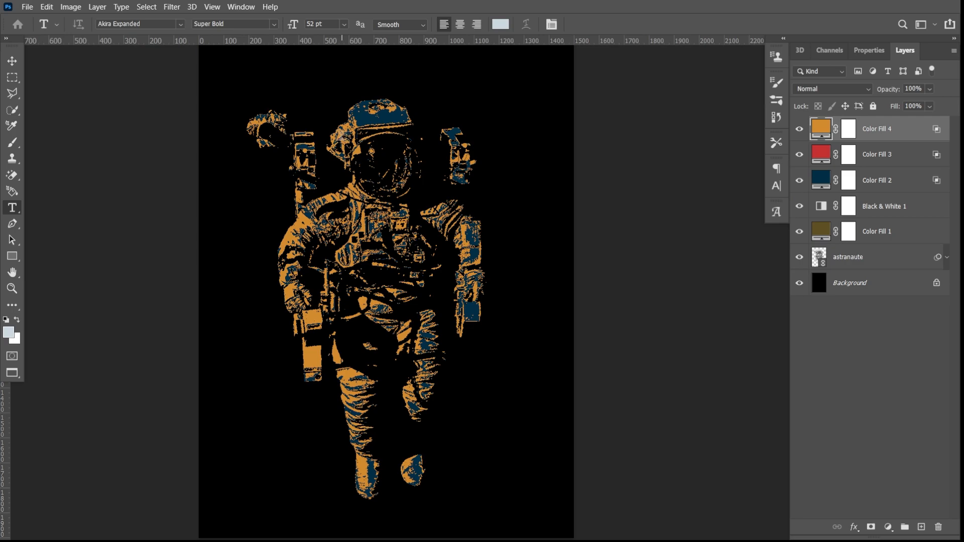
Step: Add a 30 pt Akira Expanded Super Bold text line reading "THE" over the astronaut's helmet
{"action": "left_click", "coordinate": [343, 24]}
{"action": "left_click", "coordinate": [330, 147]}
{"action": "left_click", "coordinate": [315, 189]}
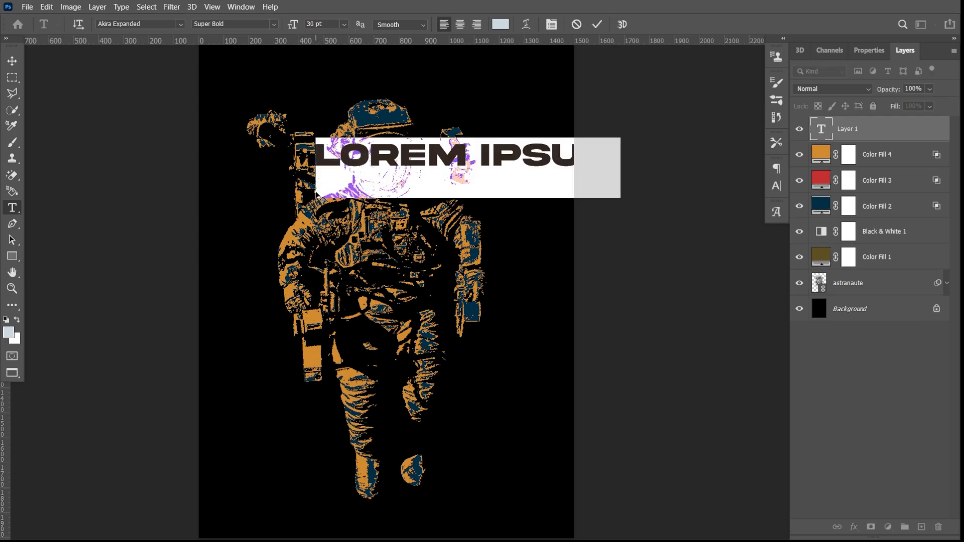
{"action": "key", "text": "BackSpace"}
{"action": "type", "text": "THE"}
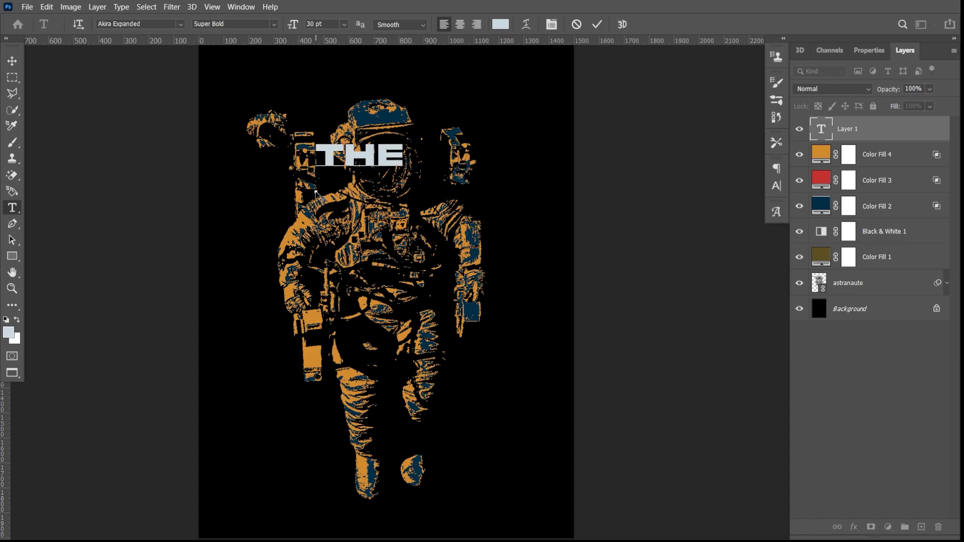
{"action": "left_click", "coordinate": [12, 61]}
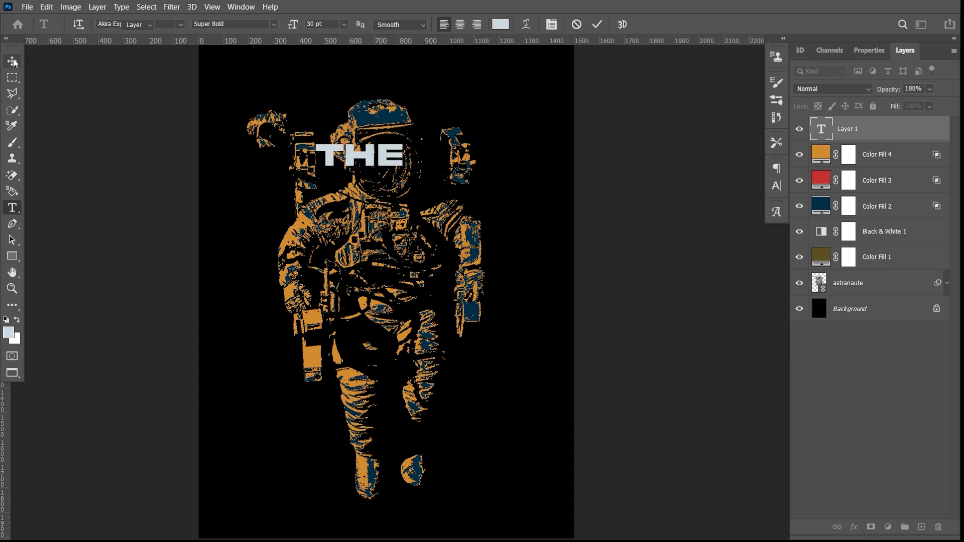
Step: Set the THE text size to 24 pt and move it down onto the left part of the astronaut's chest
{"action": "left_click", "coordinate": [778, 186]}
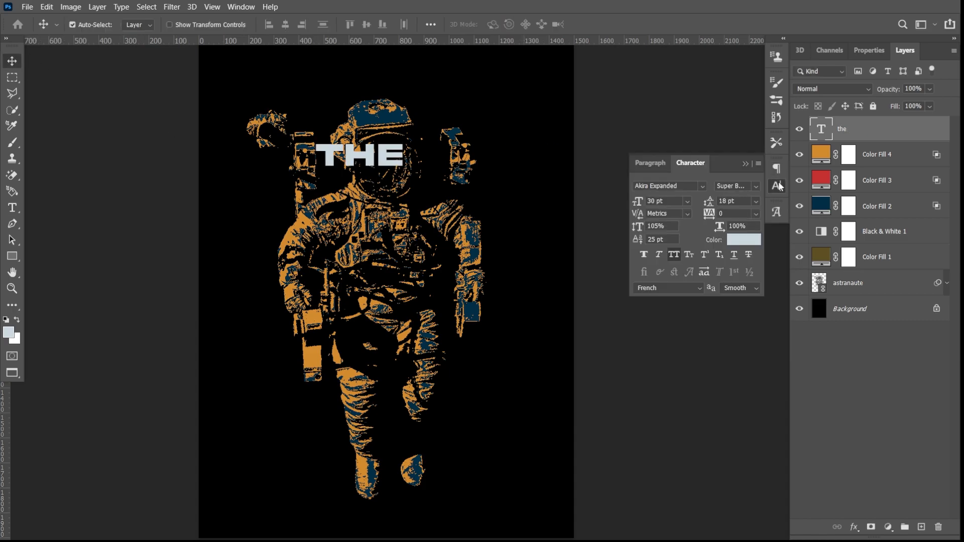
{"action": "left_click", "coordinate": [688, 201]}
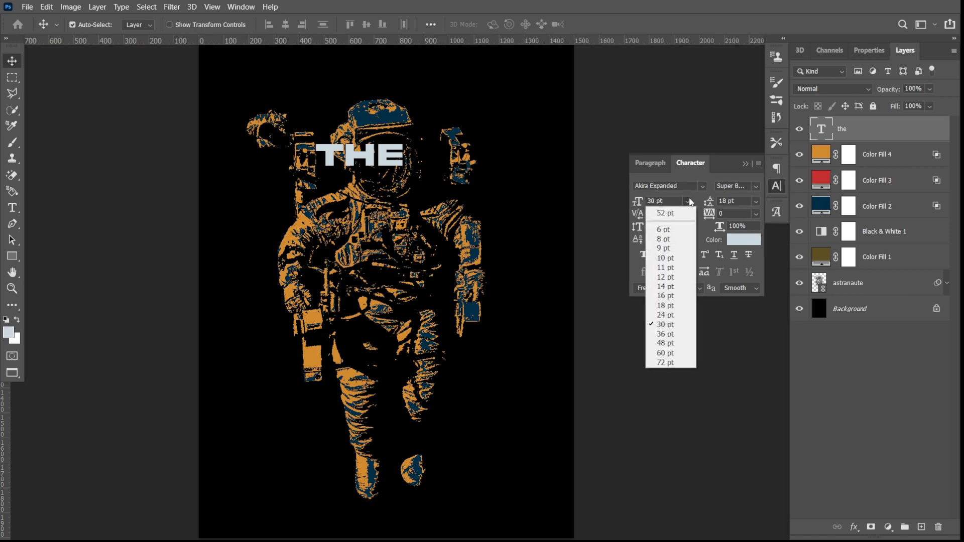
{"action": "left_click", "coordinate": [672, 316]}
{"action": "left_click", "coordinate": [745, 164]}
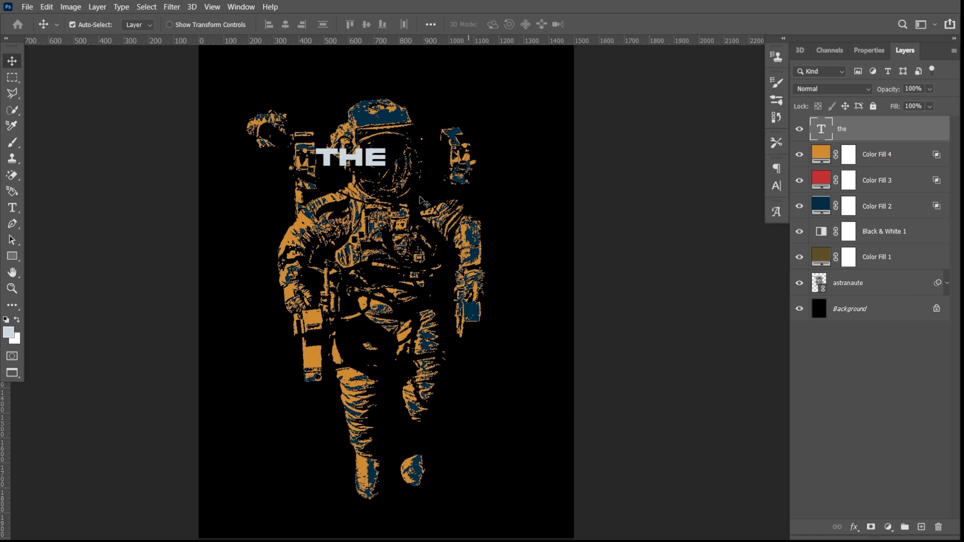
{"action": "left_click_drag", "start_coordinate": [366, 169], "coordinate": [334, 232]}
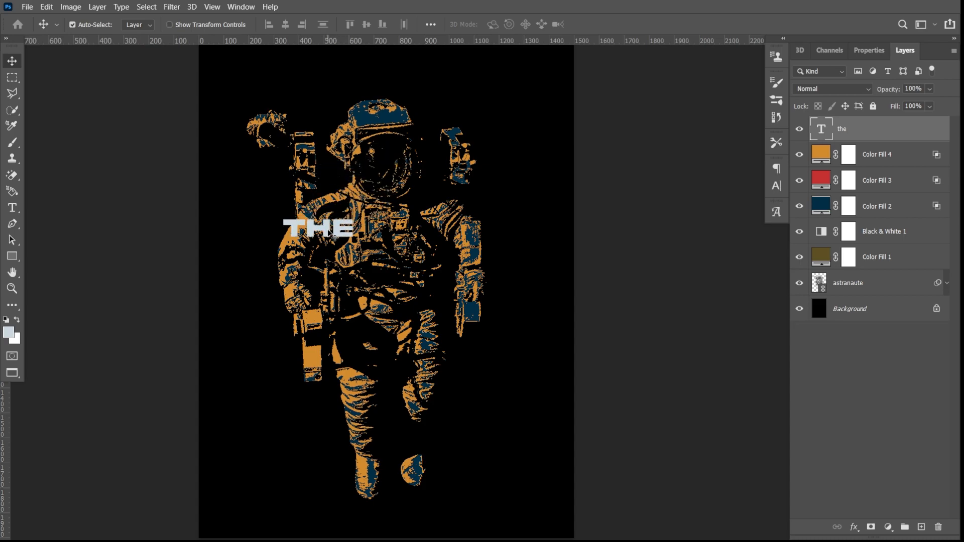
Step: Duplicate the THE text layer and shift the copy straight down so it sits just below the original
{"action": "key", "text": "ctrl+j"}
{"action": "key", "text": "ctrl+shift+Down"}
{"action": "key", "text": "ctrl+shift+Down"}
{"action": "key", "text": "ctrl+shift+Down"}
{"action": "key", "text": "ctrl+shift+Down"}
{"action": "key", "text": "ctrl+shift+Down"}
{"action": "key", "text": "ctrl+shift+Down"}
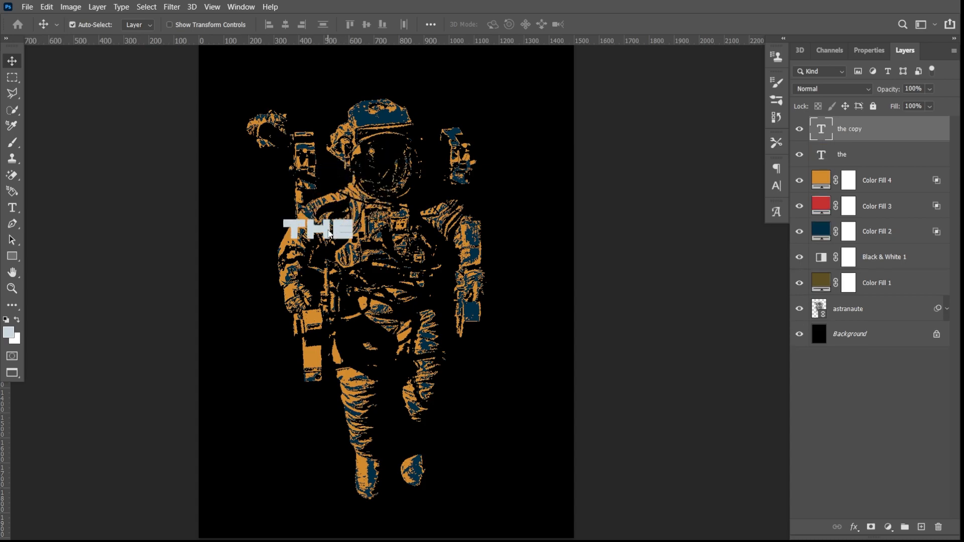
{"action": "key", "text": "shift+Down"}
{"action": "key", "text": "shift+Down"}
{"action": "key", "text": "shift+Down"}
{"action": "key", "text": "shift+Down"}
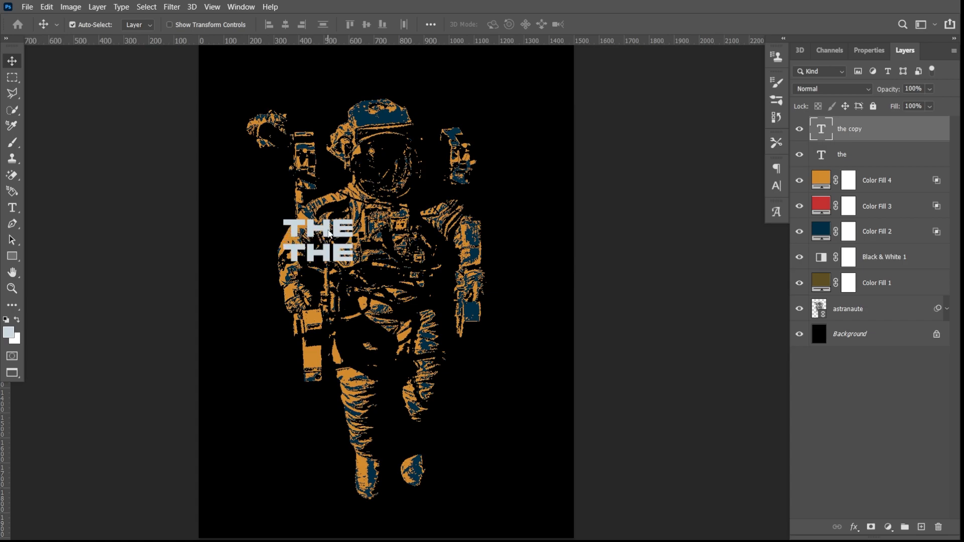
Step: Replace the wording of the lower text copy with "futur"
{"action": "key", "text": "t"}
{"action": "double_click", "coordinate": [330, 253]}
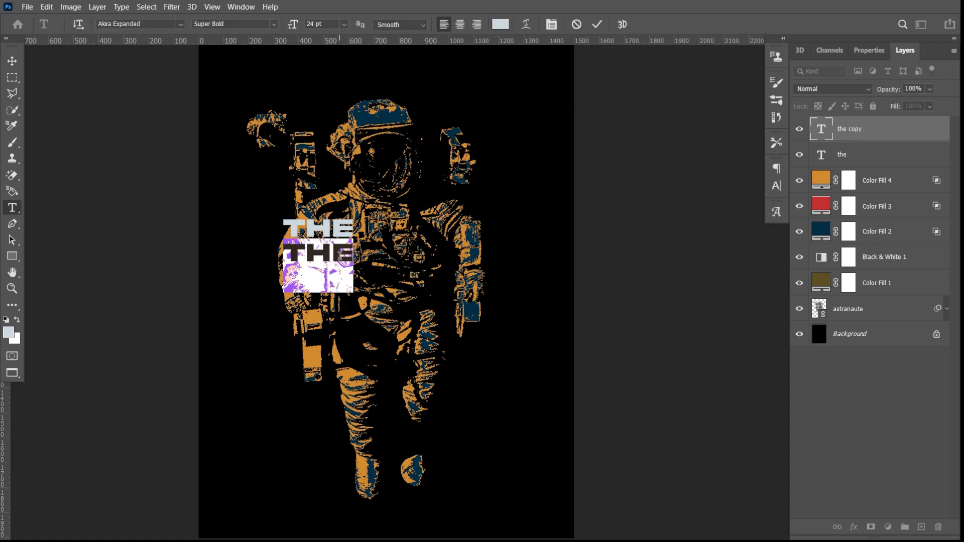
{"action": "type", "text": "futur"}
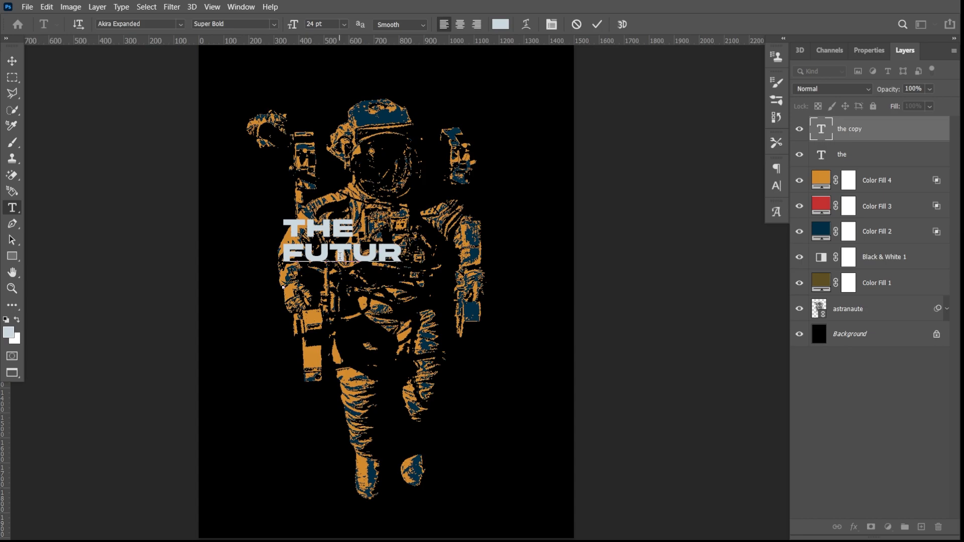
{"action": "left_click", "coordinate": [12, 61]}
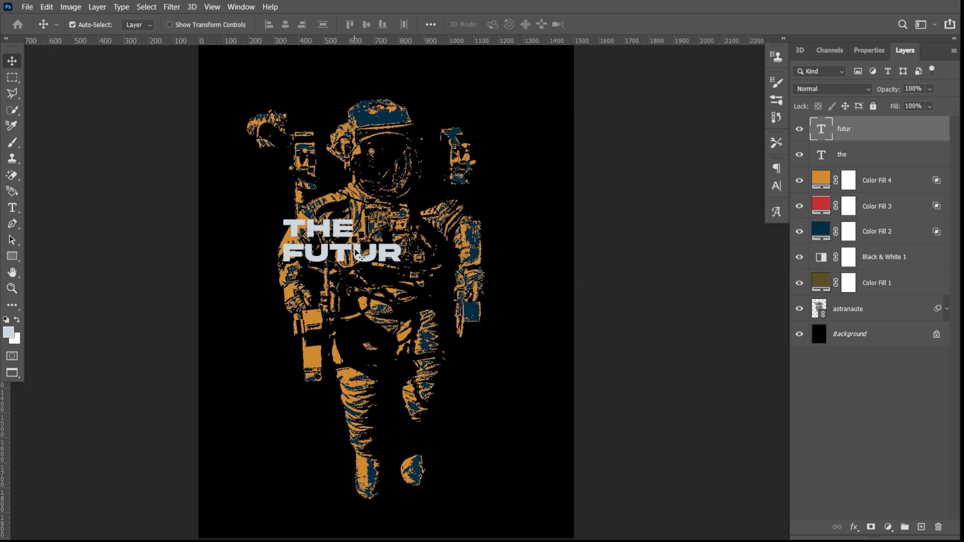
Step: Stretch the FUTUR text slightly taller by extending its lower edge downward
{"action": "key", "text": "ctrl+t"}
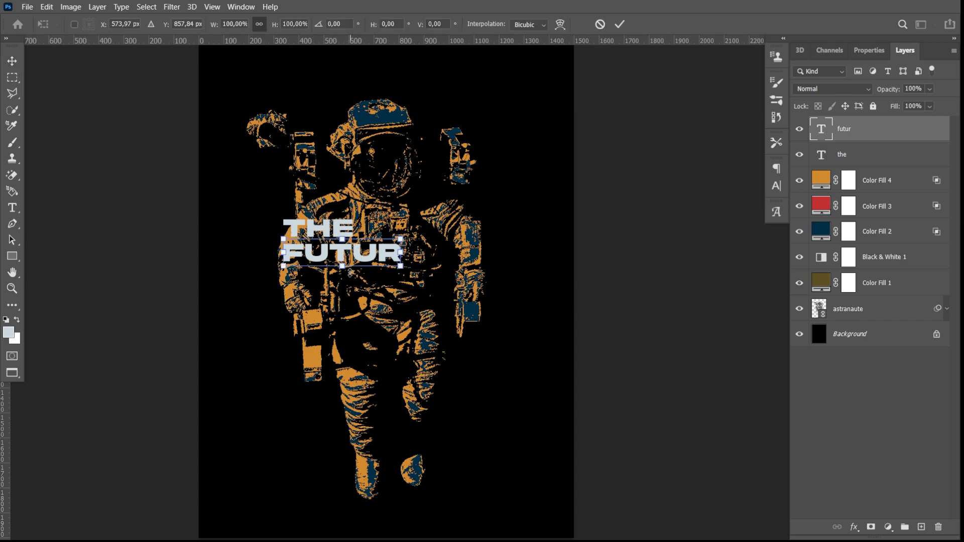
{"action": "left_click_drag", "start_coordinate": [345, 269], "coordinate": [343, 274]}
{"action": "key", "text": "Return"}
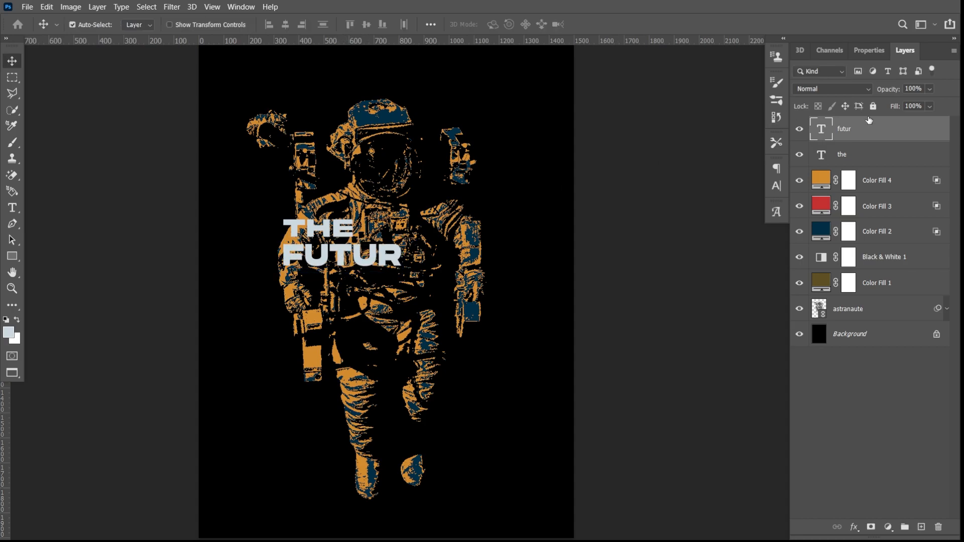
Step: Reduce the FUTUR layer's fill to 0% and add a Stroke effect in ccd8de, sampled from the THE text
{"action": "left_click", "coordinate": [930, 106]}
{"action": "left_click_drag", "start_coordinate": [930, 121], "coordinate": [880, 122]}
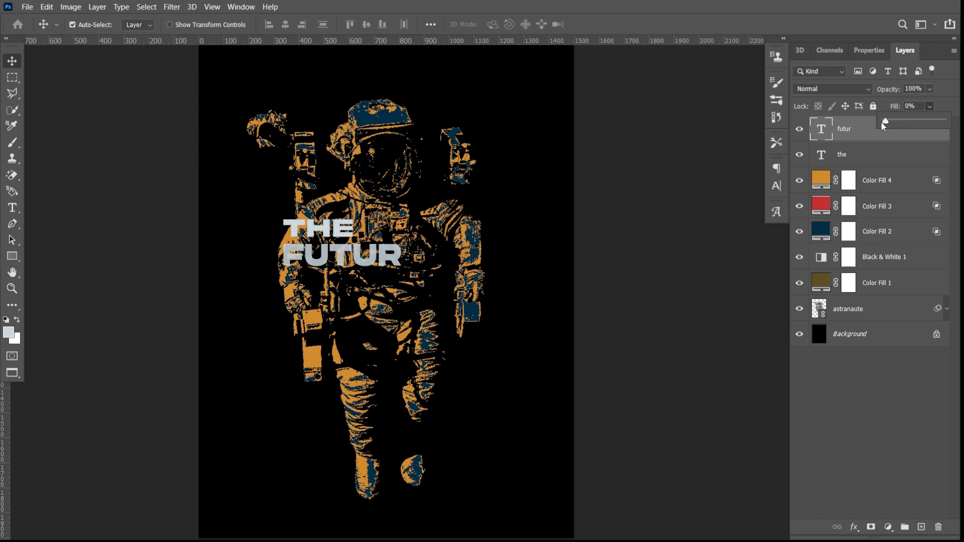
{"action": "left_click", "coordinate": [868, 135]}
{"action": "double_click", "coordinate": [865, 134]}
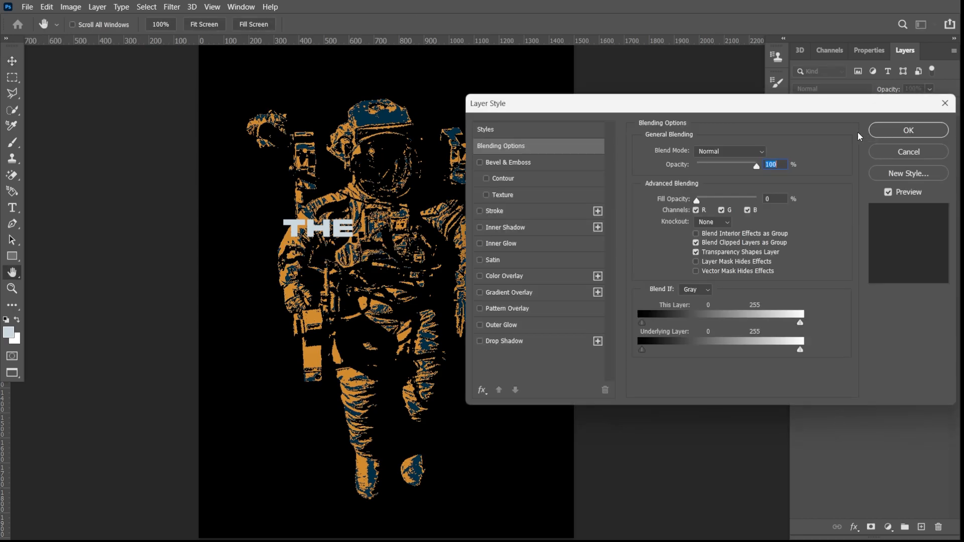
{"action": "left_click", "coordinate": [517, 214]}
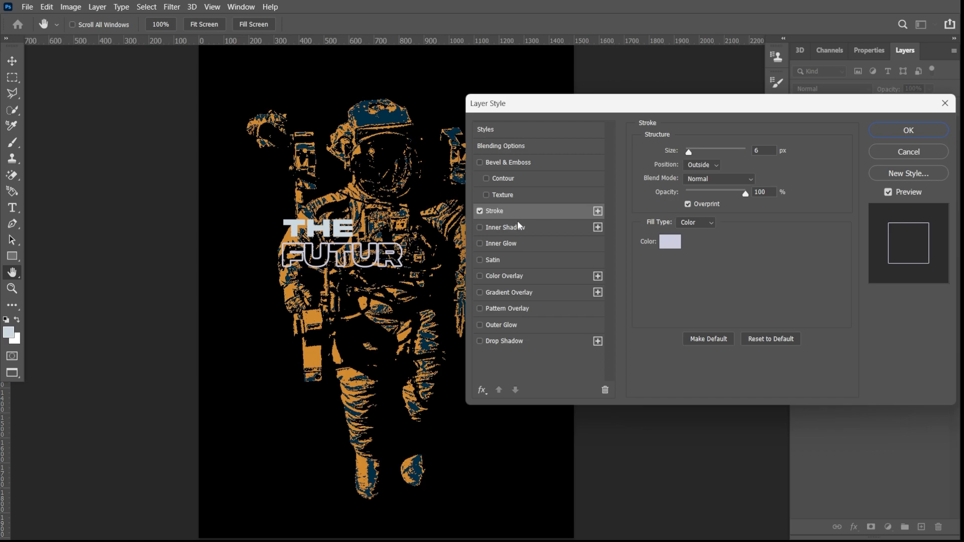
{"action": "left_click", "coordinate": [670, 242]}
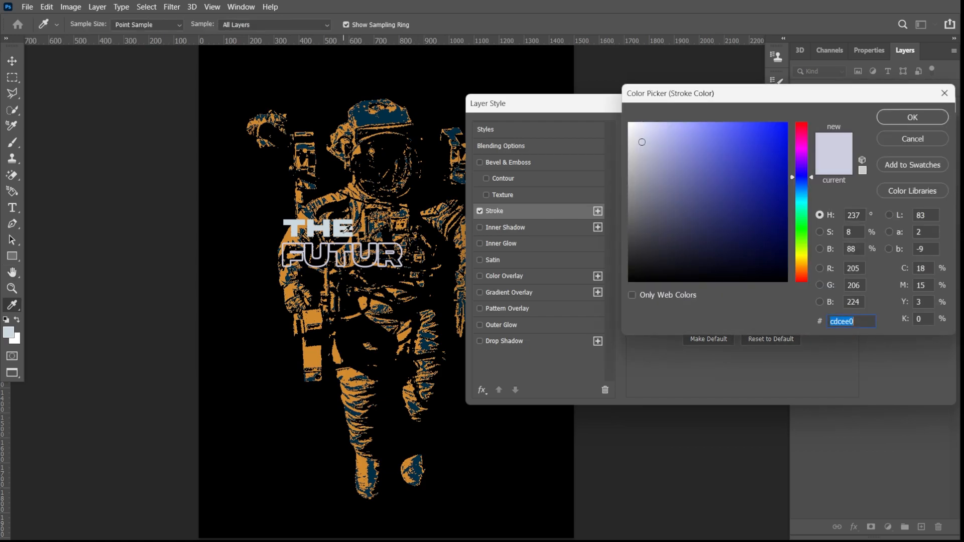
{"action": "left_click", "coordinate": [341, 228]}
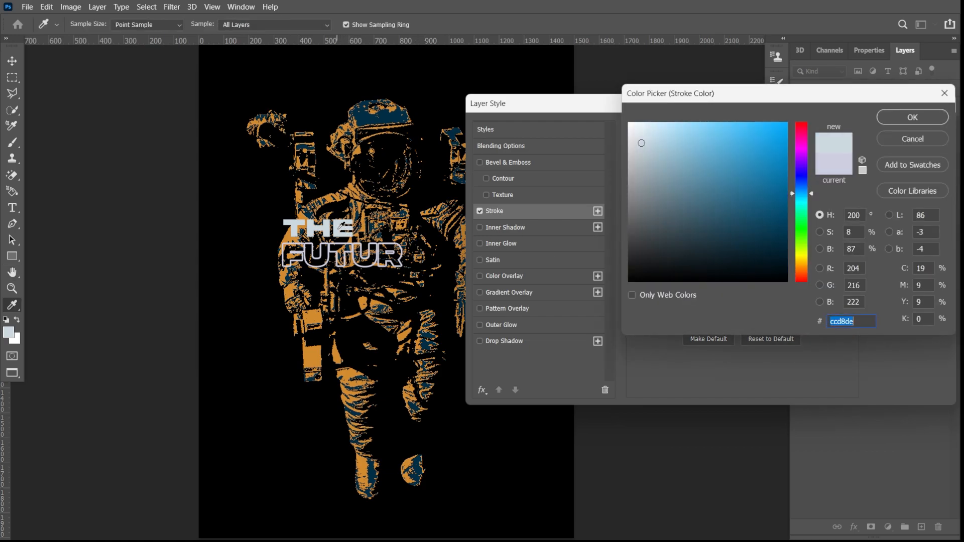
{"action": "left_click", "coordinate": [902, 119]}
{"action": "left_click", "coordinate": [909, 123]}
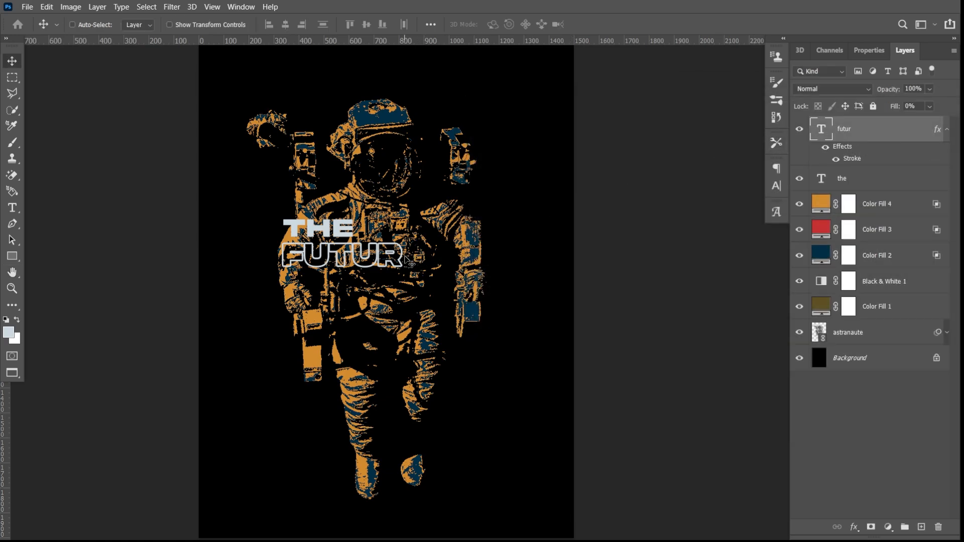
Step: Enlarge the outlined FUTUR text to about 128% width and 127% height, extending it across the astronaut's torso
{"action": "key", "text": "ctrl+t"}
{"action": "left_click_drag", "start_coordinate": [405, 256], "coordinate": [416, 256]}
{"action": "left_click_drag", "start_coordinate": [349, 272], "coordinate": [348, 280]}
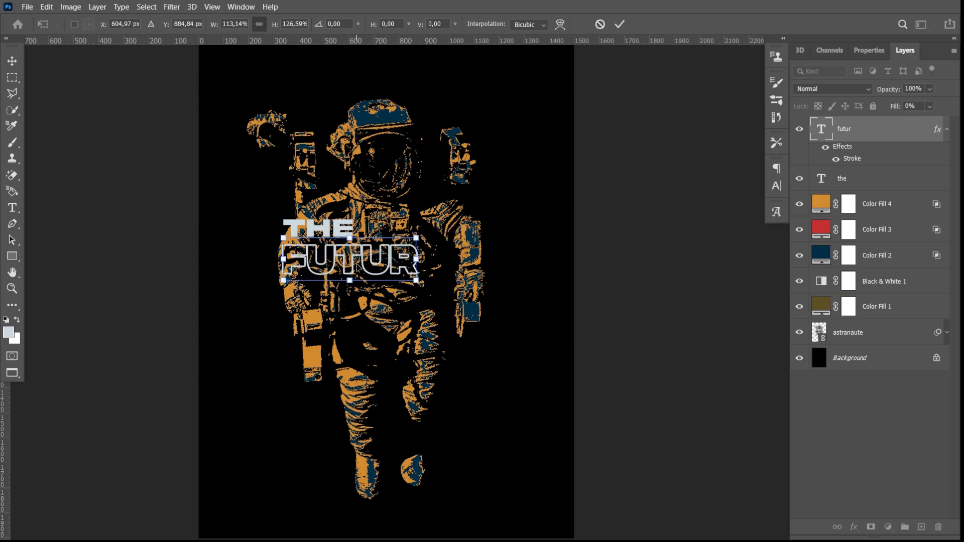
{"action": "mouse_move", "coordinate": [416, 257]}
{"action": "left_mouse_down"}
{"action": "mouse_move", "coordinate": [444, 255]}
{"action": "mouse_move", "coordinate": [435, 254]}
{"action": "left_mouse_up"}
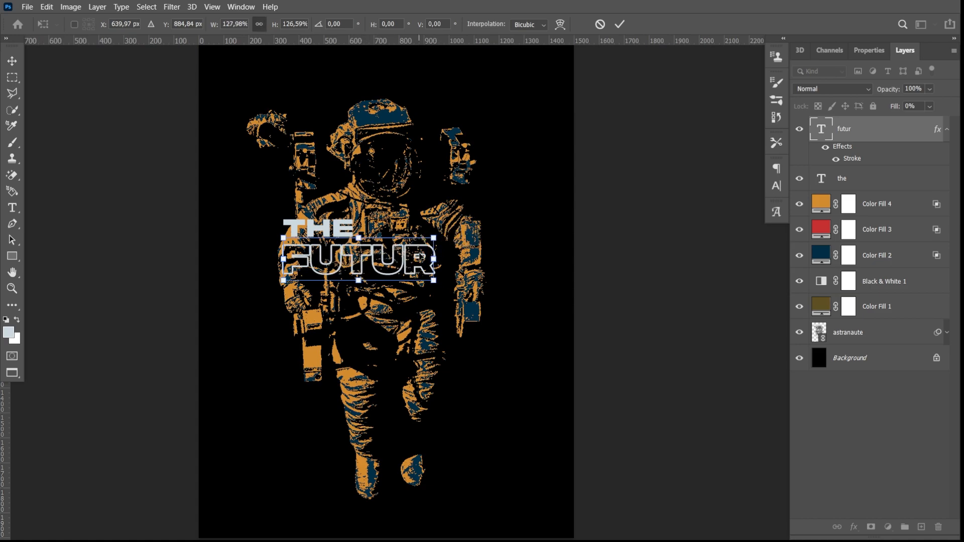
{"action": "key", "text": "Return"}
Step: Widen the letter spacing of the FUTUR text to a tracking of 140
{"action": "left_click", "coordinate": [777, 186]}
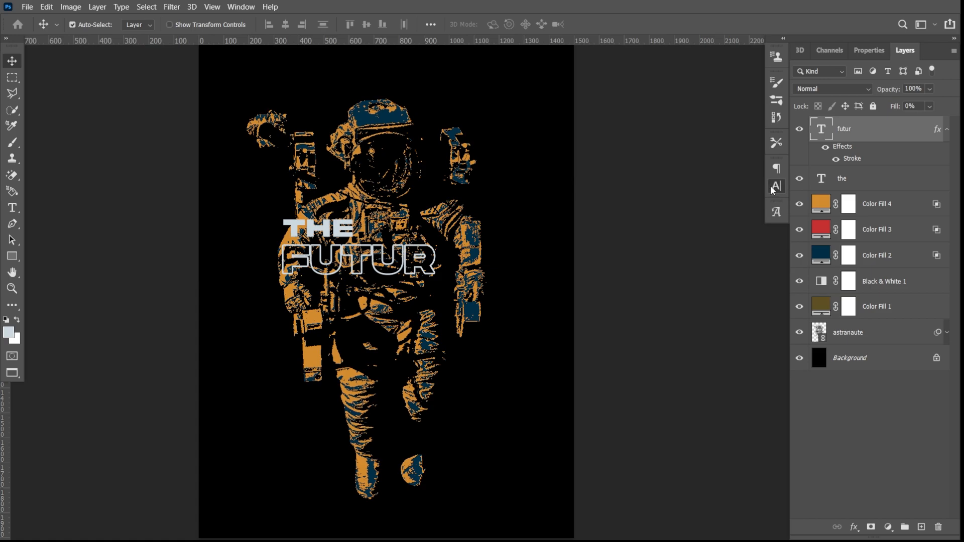
{"action": "left_click_drag", "start_coordinate": [709, 214], "coordinate": [710, 213]}
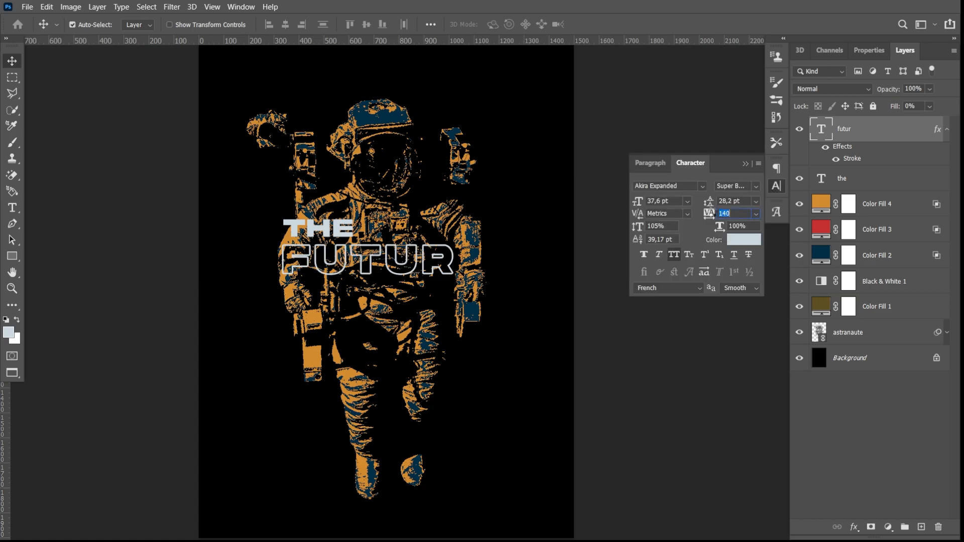
{"action": "left_click", "coordinate": [745, 164]}
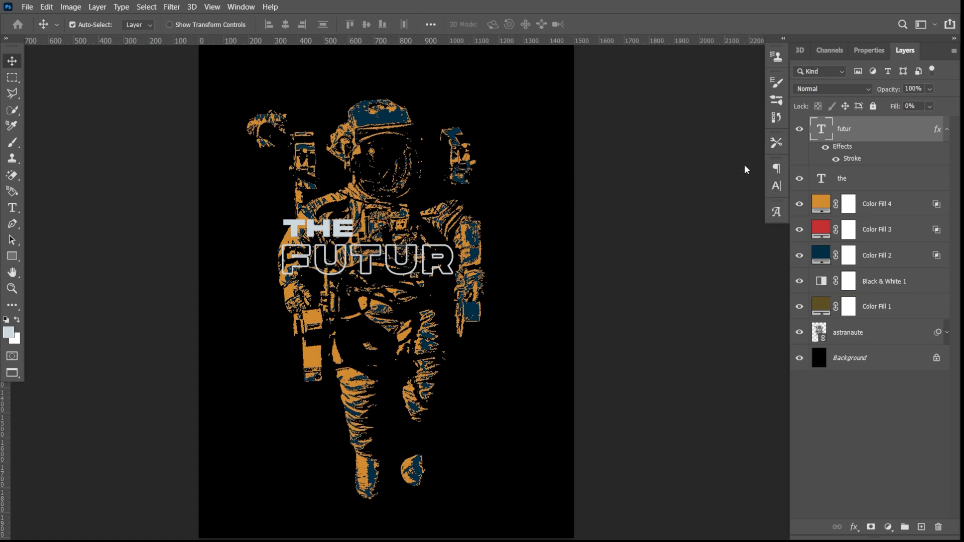
Step: Scale the THE and FUTUR texts together to about 133% and center them over the astronaut's torso
{"action": "left_click", "coordinate": [862, 179], "text": "shift"}
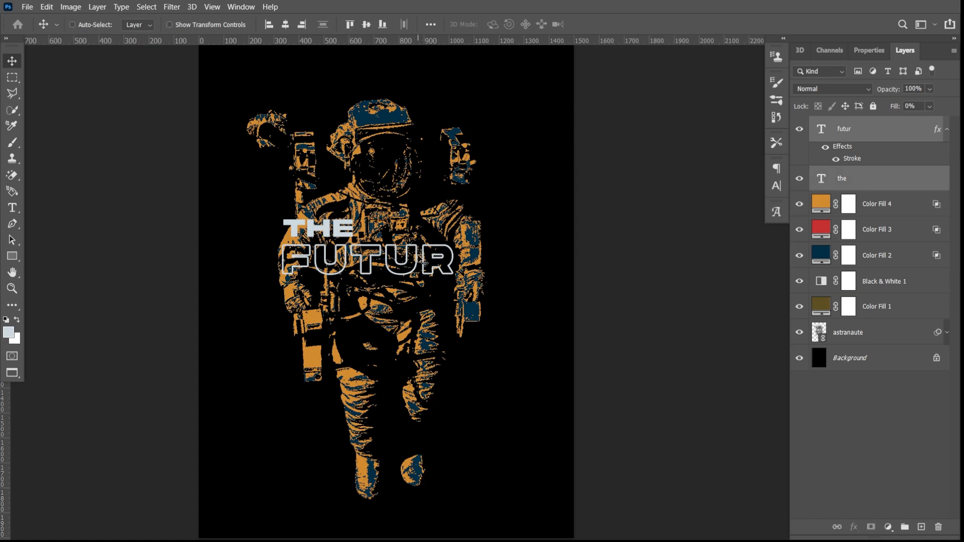
{"action": "key", "text": "ctrl+t"}
{"action": "left_click_drag", "start_coordinate": [451, 246], "coordinate": [507, 244]}
{"action": "left_click_drag", "start_coordinate": [409, 239], "coordinate": [391, 256]}
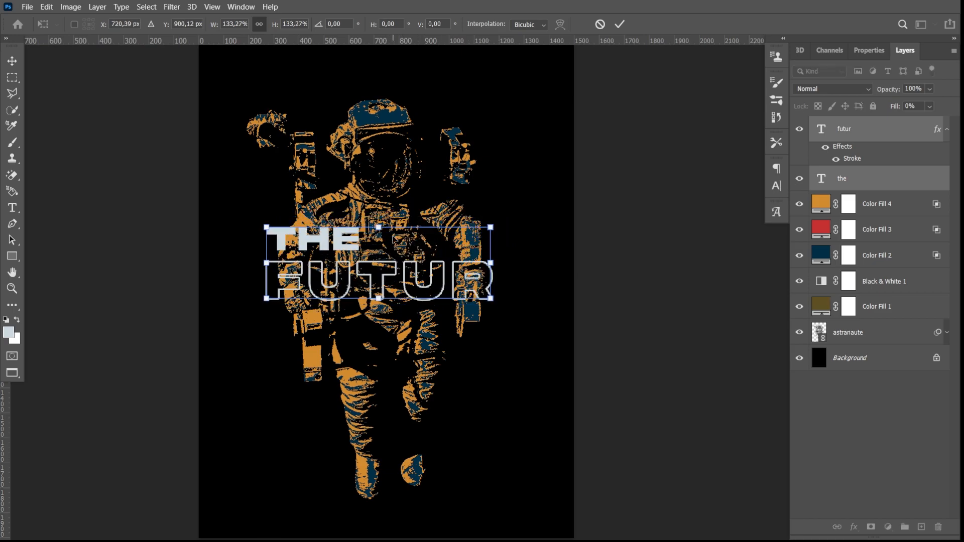
{"action": "key", "text": "Return"}
Step: Nudge only the FUTUR text upward to tighten the gap beneath THE
{"action": "left_click", "coordinate": [899, 132]}
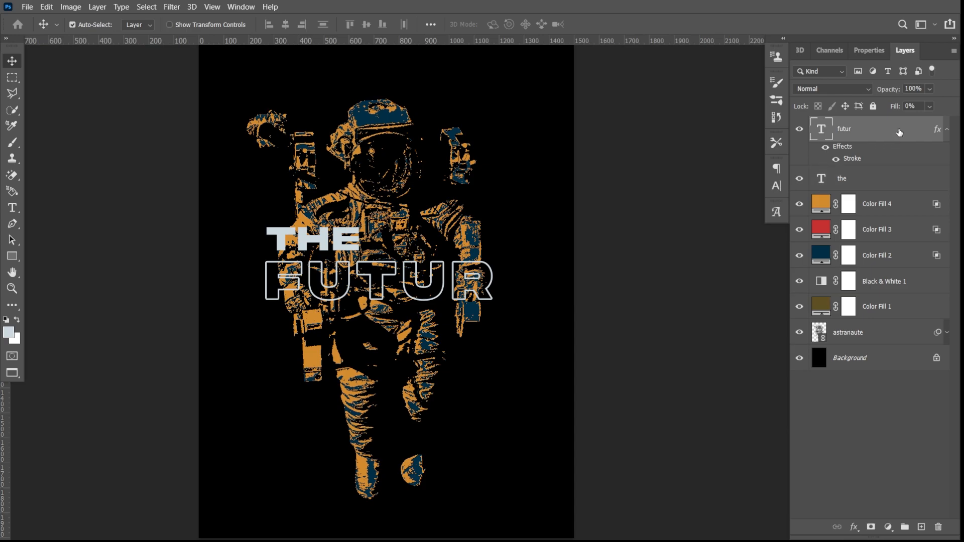
{"action": "key", "text": "Up"}
{"action": "key", "text": "Up"}
{"action": "key", "text": "Up"}
{"action": "key", "text": "Up"}
{"action": "key", "text": "Up"}
{"action": "key", "text": "Up"}
{"action": "key", "text": "Up"}
{"action": "key", "text": "Up"}
{"action": "key", "text": "Up"}
{"action": "key", "text": "Up"}
{"action": "key", "text": "Up"}
{"action": "key", "text": "Up"}
{"action": "key", "text": "Up"}
{"action": "key", "text": "Up"}
{"action": "key", "text": "Up"}
{"action": "key", "text": "Up"}
{"action": "key", "text": "Up"}
{"action": "key", "text": "Up"}
{"action": "key", "text": "Up"}
{"action": "key", "text": "Up"}
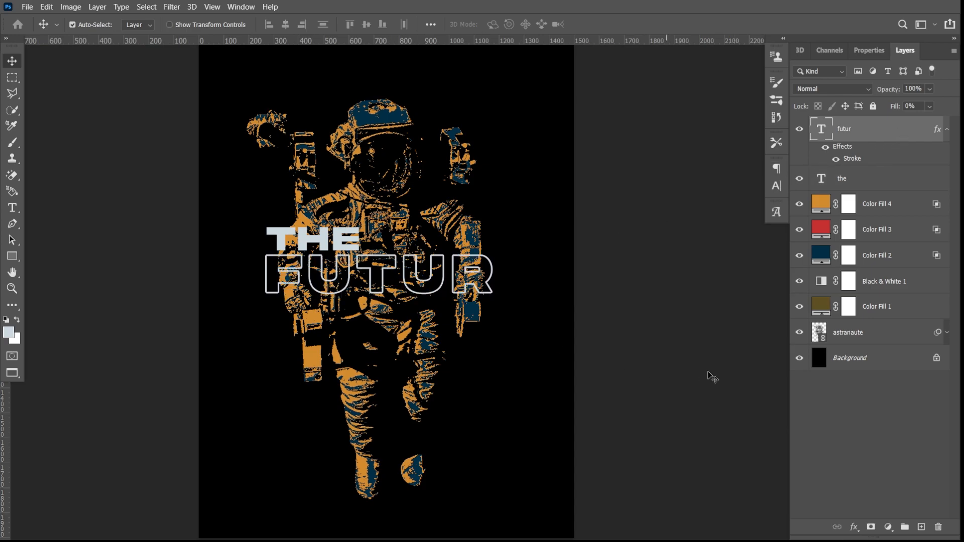
Step: Place the space background image R as a new layer directly above the Background layer, behind the astronaut
{"action": "left_click", "coordinate": [872, 358]}
{"action": "key", "text": "ctrl+minus"}
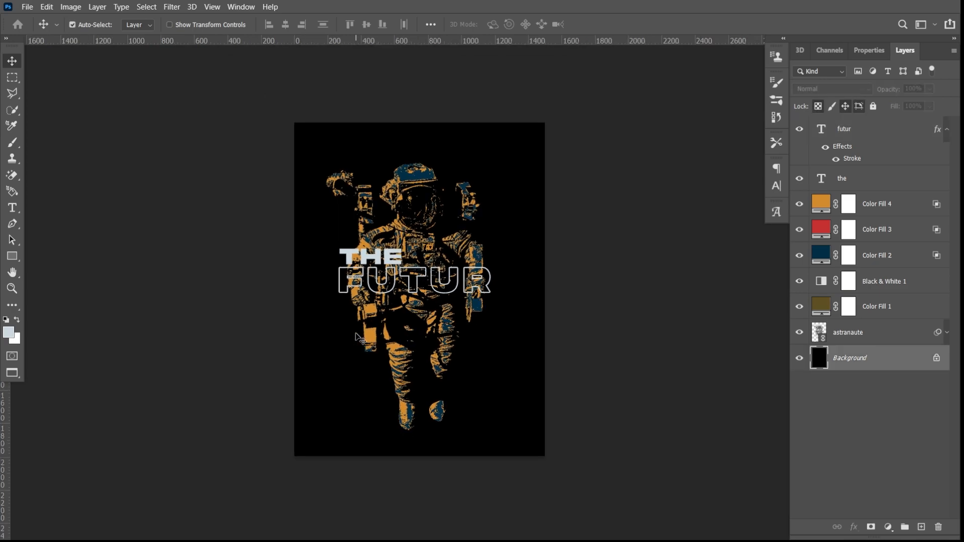
{"action": "left_click", "coordinate": [29, 7]}
{"action": "left_click", "coordinate": [63, 254]}
{"action": "left_click", "coordinate": [212, 106]}
{"action": "left_click", "coordinate": [382, 246]}
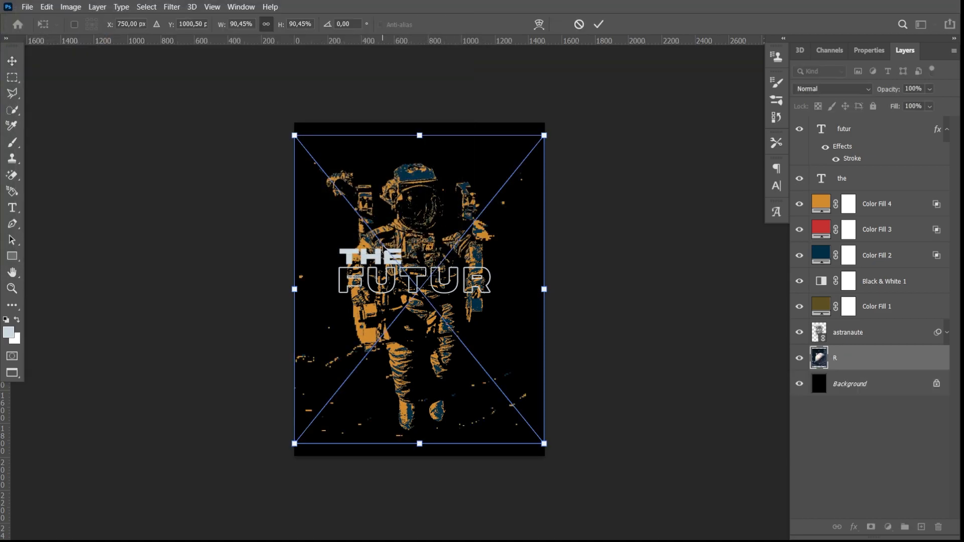
Step: Scale the placed image R to about 104% and shift it so the planet shows beside the astronaut and the canvas is fully covered
{"action": "left_click_drag", "start_coordinate": [419, 135], "coordinate": [418, 122]}
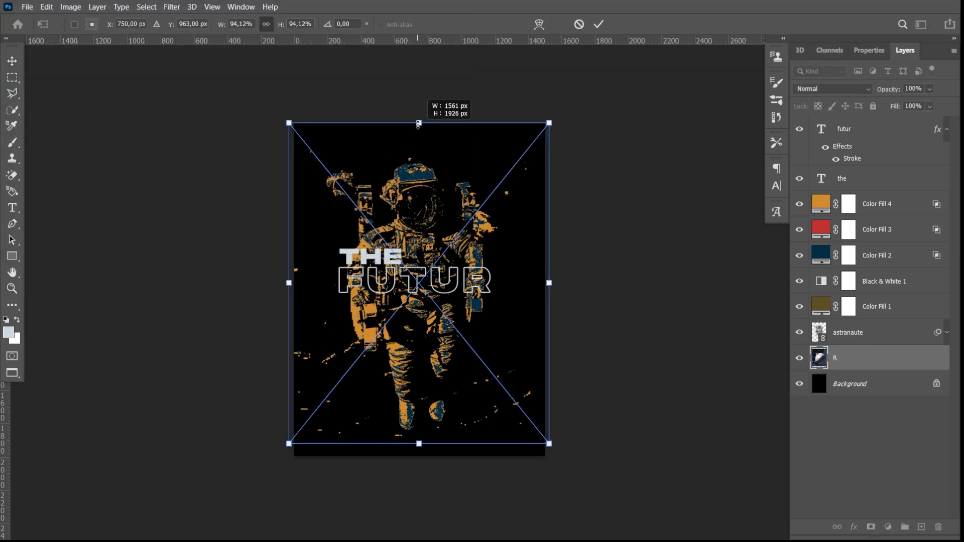
{"action": "mouse_move", "coordinate": [429, 204]}
{"action": "left_mouse_down"}
{"action": "mouse_move", "coordinate": [412, 185]}
{"action": "mouse_move", "coordinate": [411, 207]}
{"action": "mouse_move", "coordinate": [405, 199]}
{"action": "mouse_move", "coordinate": [419, 206]}
{"action": "mouse_move", "coordinate": [416, 197]}
{"action": "left_mouse_up"}
{"action": "mouse_move", "coordinate": [531, 280]}
{"action": "left_mouse_down"}
{"action": "mouse_move", "coordinate": [574, 279]}
{"action": "mouse_move", "coordinate": [531, 280]}
{"action": "mouse_move", "coordinate": [544, 280]}
{"action": "left_mouse_up"}
{"action": "left_click_drag", "start_coordinate": [416, 156], "coordinate": [403, 184]}
{"action": "left_click_drag", "start_coordinate": [393, 139], "coordinate": [382, 120]}
{"action": "left_click_drag", "start_coordinate": [431, 195], "coordinate": [439, 194]}
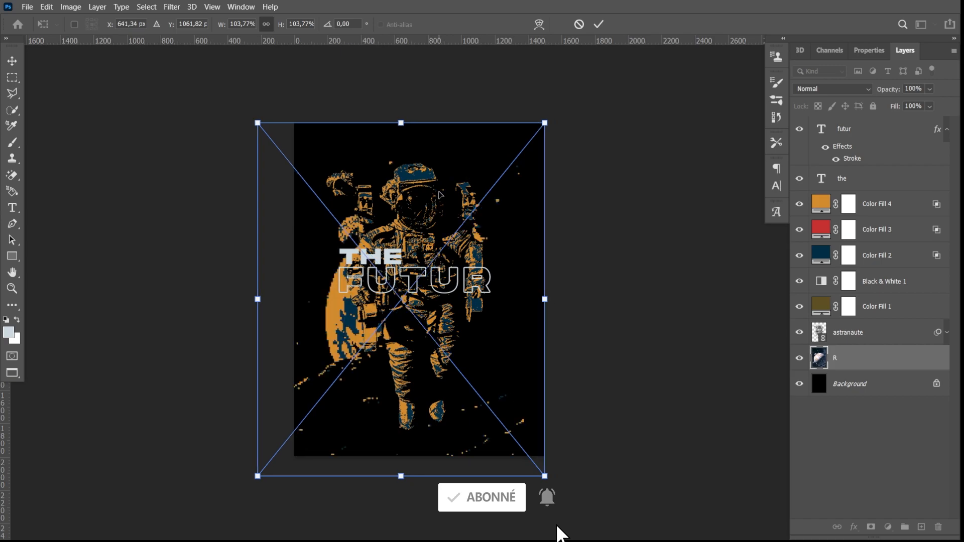
{"action": "key", "text": "Return"}
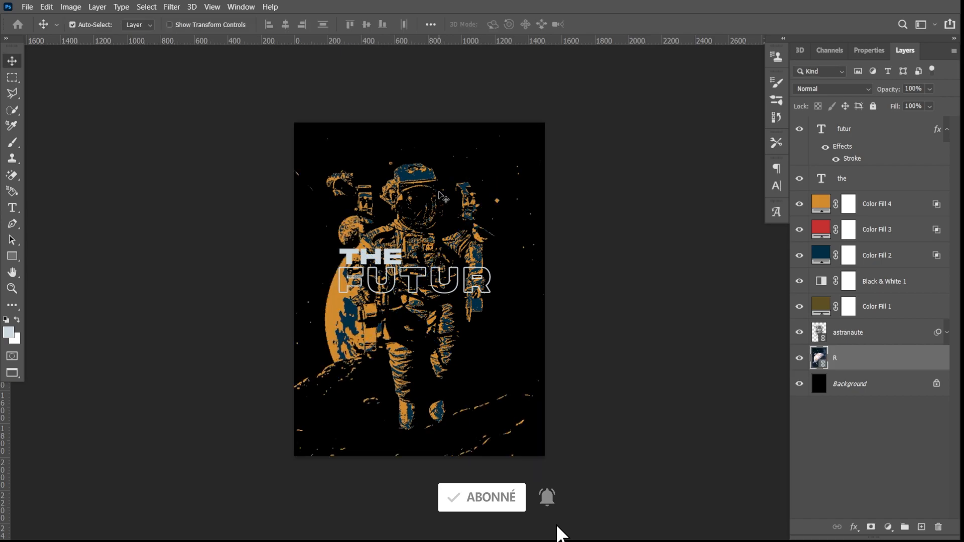
Step: Examine the finished poster composition, then inspect the astronaut print and title on the black T-shirt mockup up close and in full
{"action": "key", "text": "ctrl+plus"}
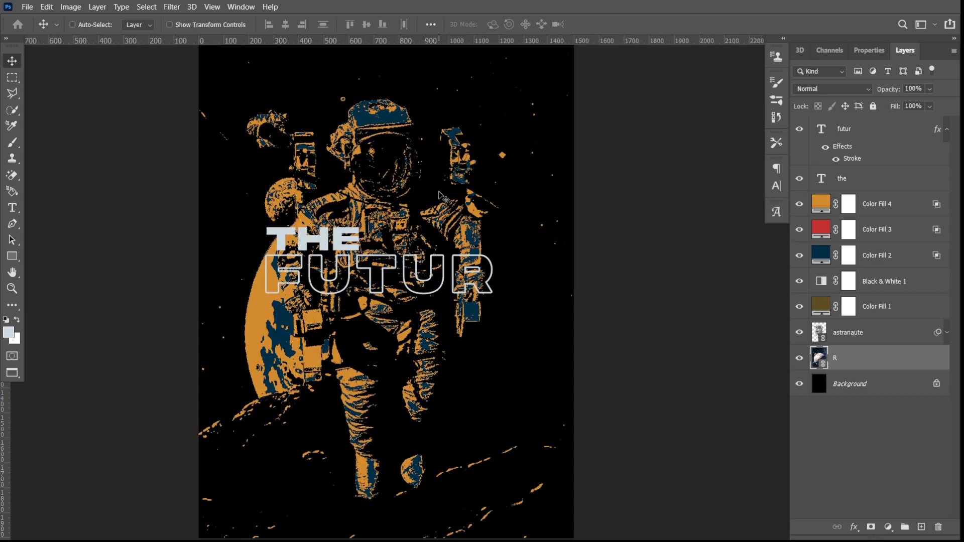
{"action": "scroll", "coordinate": [497, 267], "scroll_direction": "down", "scroll_amount": 2}
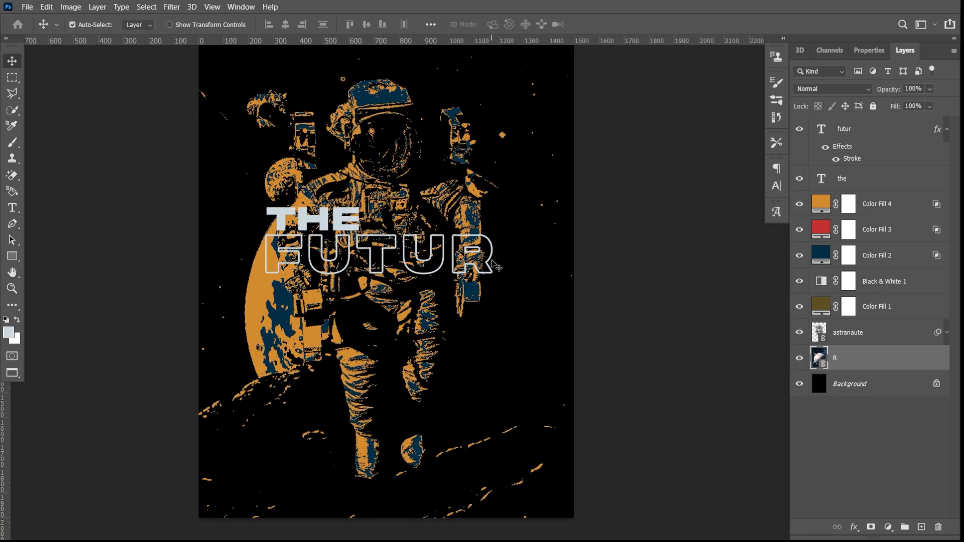
{"action": "scroll", "coordinate": [497, 267], "scroll_direction": "down", "scroll_amount": 1}
{"action": "scroll", "coordinate": [497, 268], "scroll_direction": "up", "scroll_amount": 4}
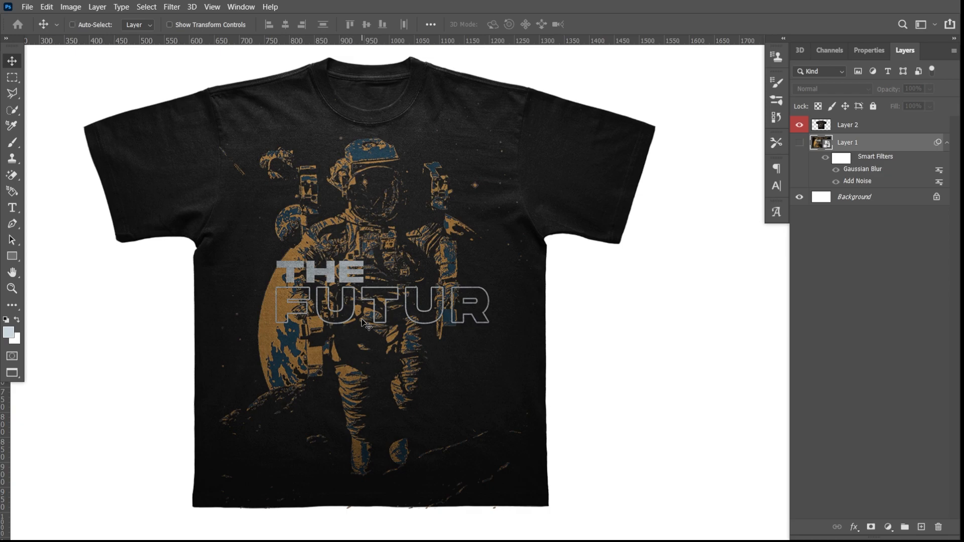
{"action": "key", "text": "ctrl+plus"}
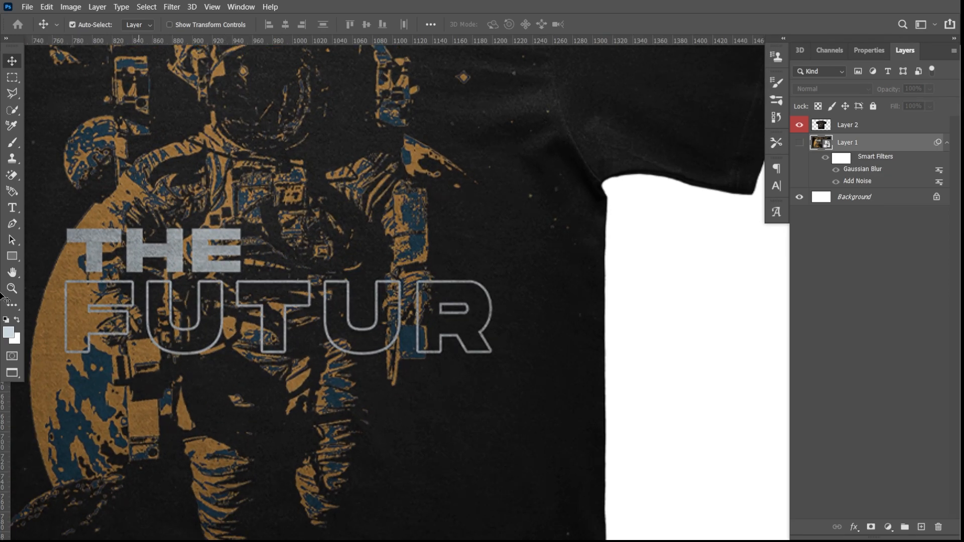
{"action": "left_click", "coordinate": [12, 272]}
{"action": "left_click_drag", "start_coordinate": [95, 274], "coordinate": [259, 346]}
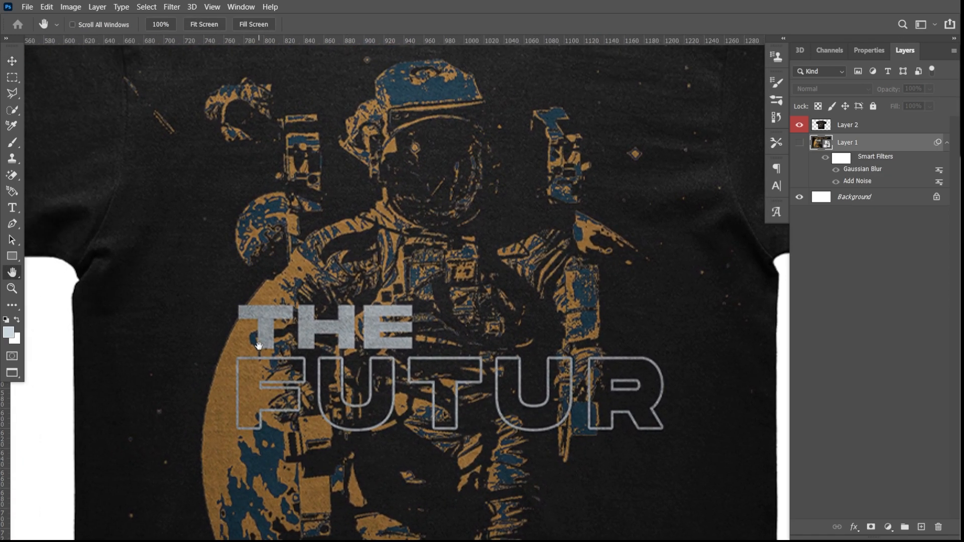
{"action": "scroll", "coordinate": [507, 269], "scroll_direction": "up", "scroll_amount": 4}
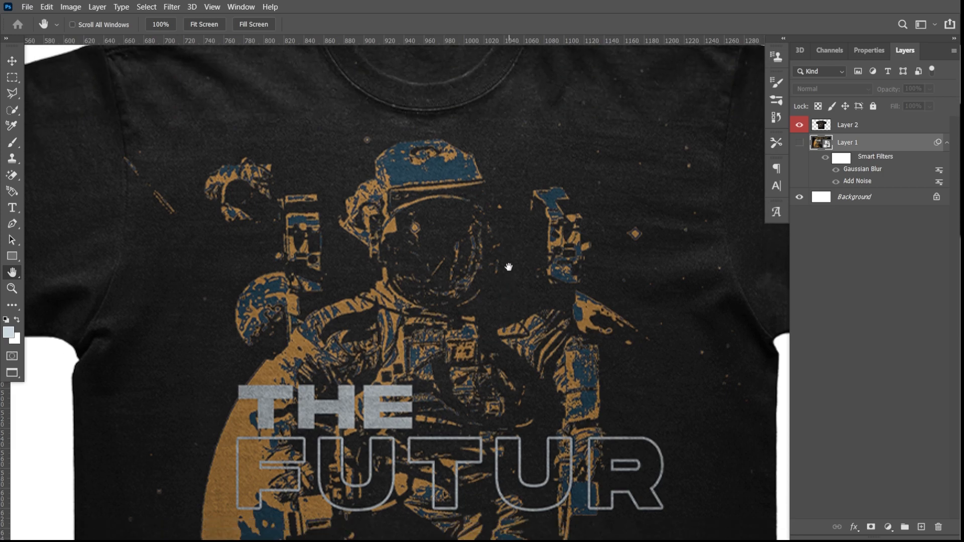
{"action": "scroll", "coordinate": [509, 265], "scroll_direction": "down", "scroll_amount": 4}
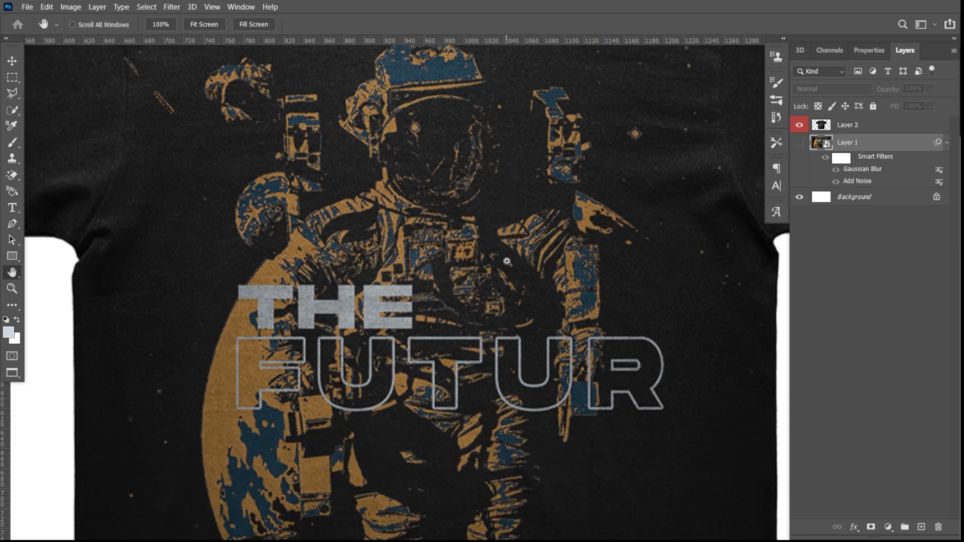
{"action": "scroll", "coordinate": [508, 262], "scroll_direction": "down", "scroll_amount": 4}
{"action": "scroll", "coordinate": [523, 263], "scroll_direction": "down", "scroll_amount": 3}
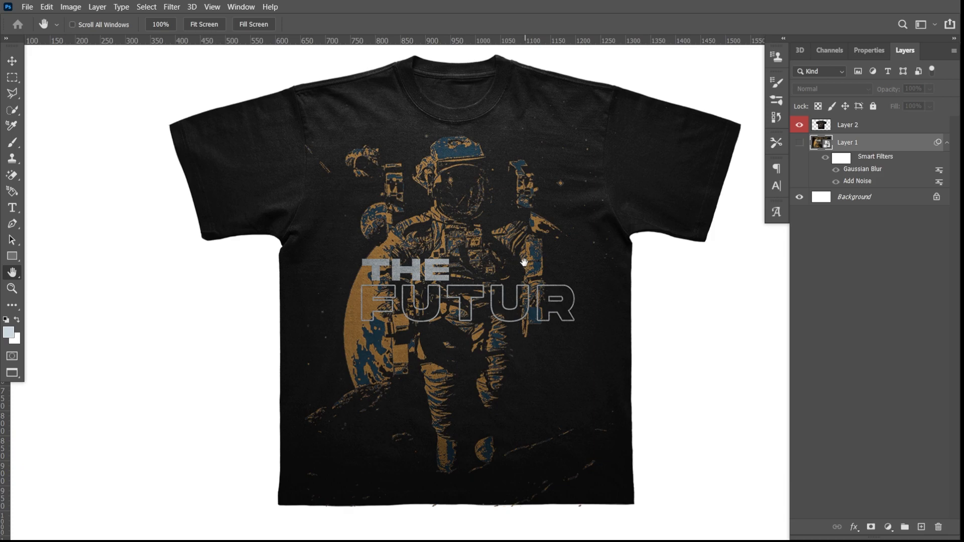